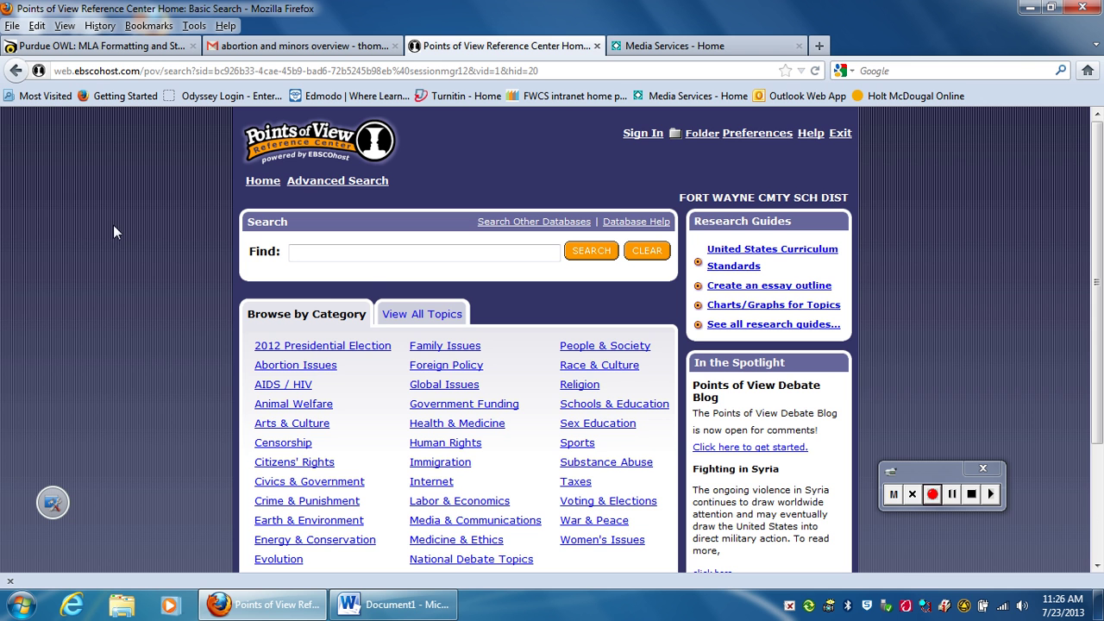
Look over the browse categories and display the list of all topics.
{"action": "scroll", "coordinate": [104, 221], "scroll_direction": "down", "scroll_amount": 2}
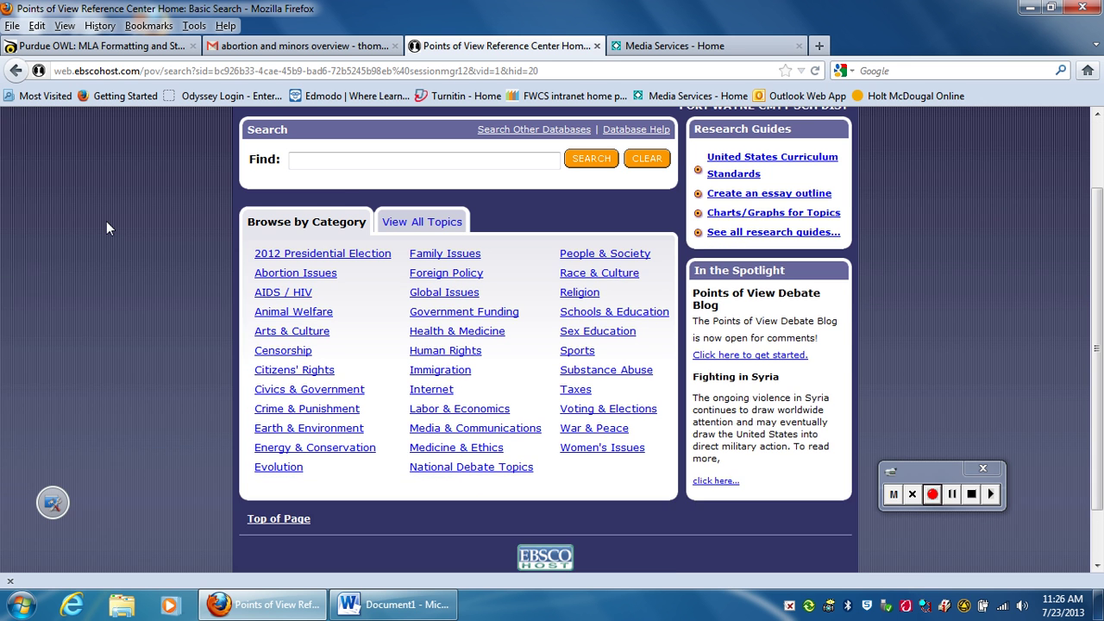
{"action": "scroll", "coordinate": [106, 220], "scroll_direction": "up", "scroll_amount": 2}
{"action": "scroll", "coordinate": [110, 221], "scroll_direction": "down", "scroll_amount": 2}
{"action": "left_click", "coordinate": [427, 226]}
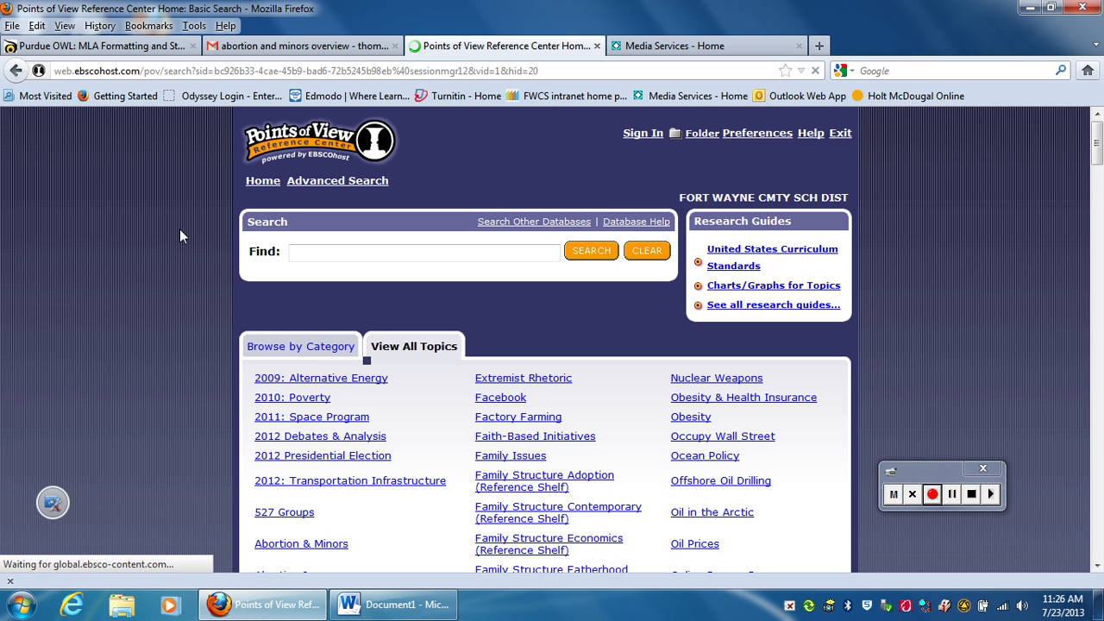
Look through the alphabetical list of all topics for a research subject.
{"action": "scroll", "coordinate": [202, 345], "scroll_direction": "down", "scroll_amount": 4}
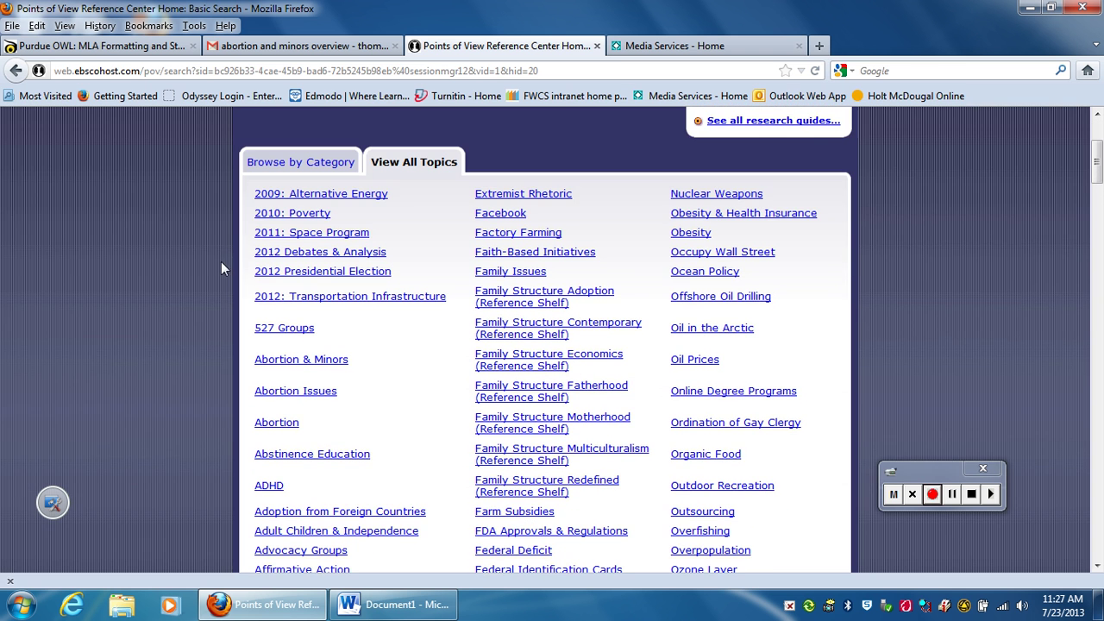
{"action": "scroll", "coordinate": [181, 270], "scroll_direction": "down", "scroll_amount": 12}
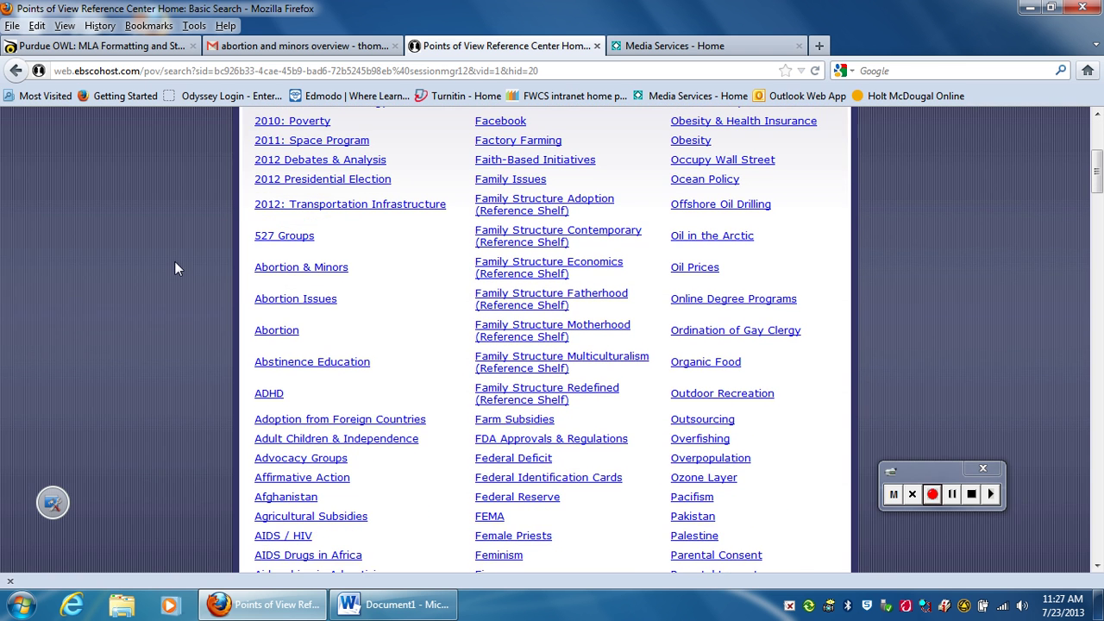
{"action": "scroll", "coordinate": [182, 269], "scroll_direction": "down", "scroll_amount": 8}
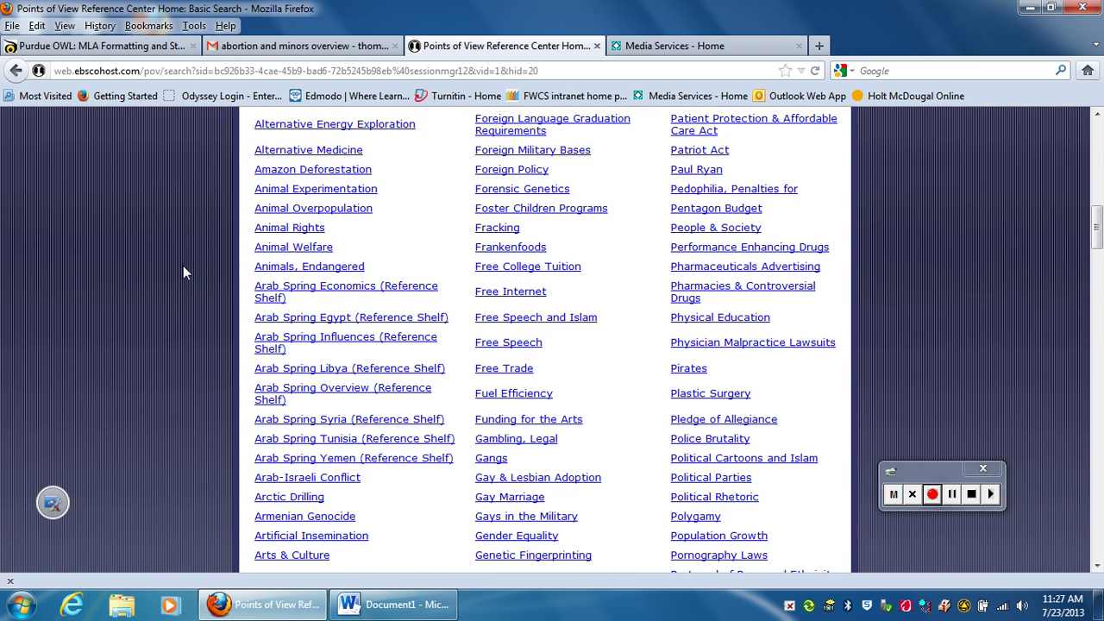
{"action": "scroll", "coordinate": [194, 267], "scroll_direction": "down", "scroll_amount": 12}
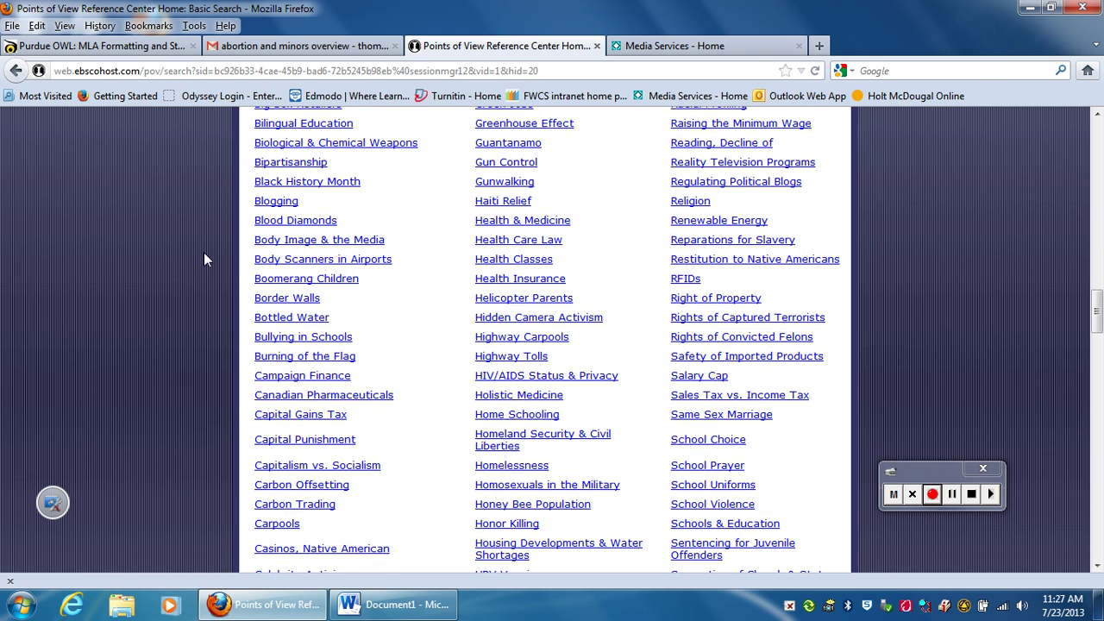
{"action": "scroll", "coordinate": [183, 278], "scroll_direction": "down", "scroll_amount": 8}
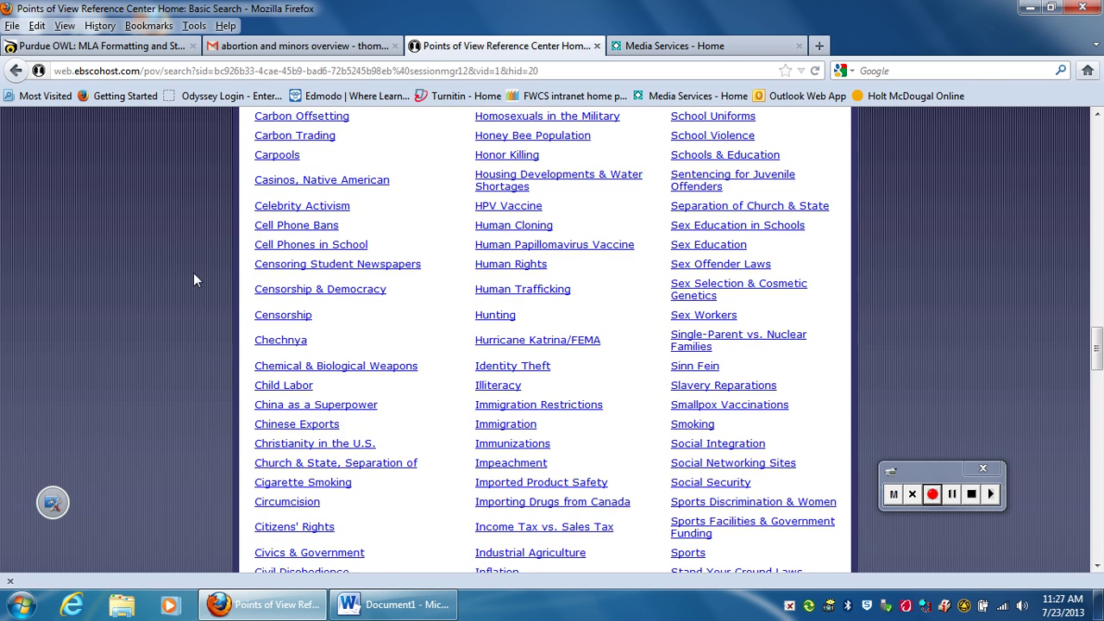
{"action": "scroll", "coordinate": [195, 282], "scroll_direction": "down", "scroll_amount": 2}
{"action": "scroll", "coordinate": [197, 274], "scroll_direction": "down", "scroll_amount": 4}
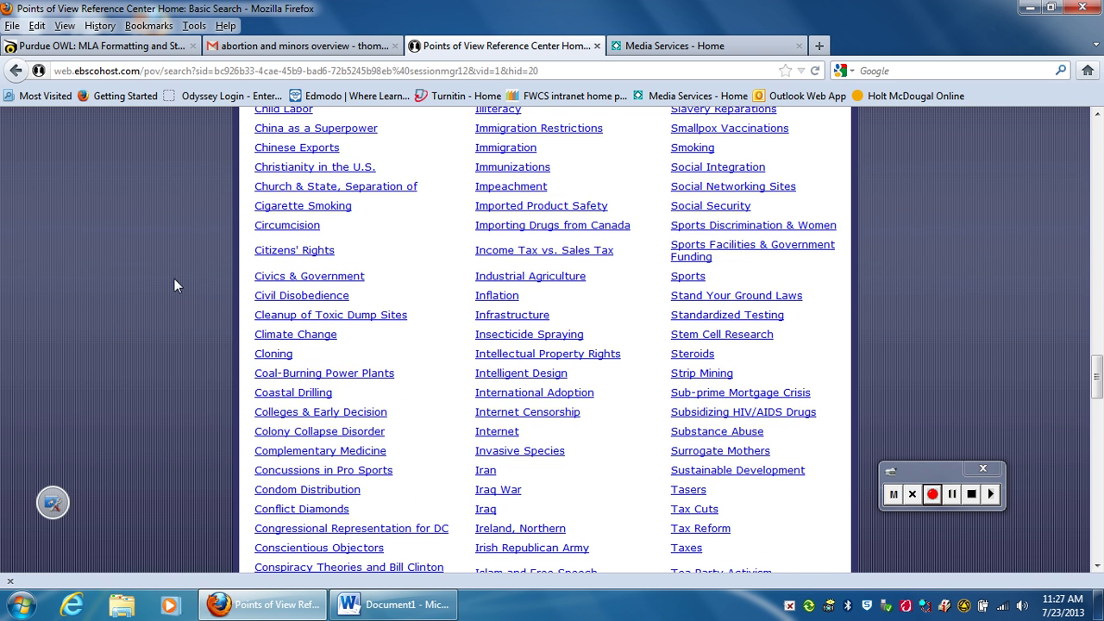
{"action": "scroll", "coordinate": [174, 279], "scroll_direction": "down", "scroll_amount": 2}
{"action": "scroll", "coordinate": [157, 292], "scroll_direction": "up", "scroll_amount": 9}
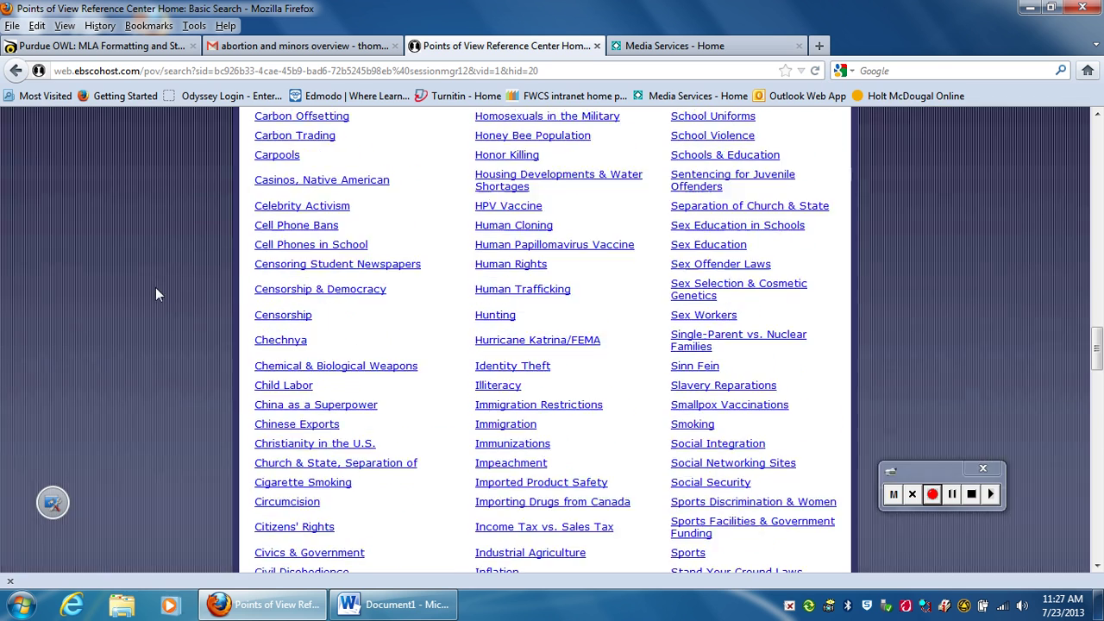
{"action": "scroll", "coordinate": [138, 297], "scroll_direction": "up", "scroll_amount": 8}
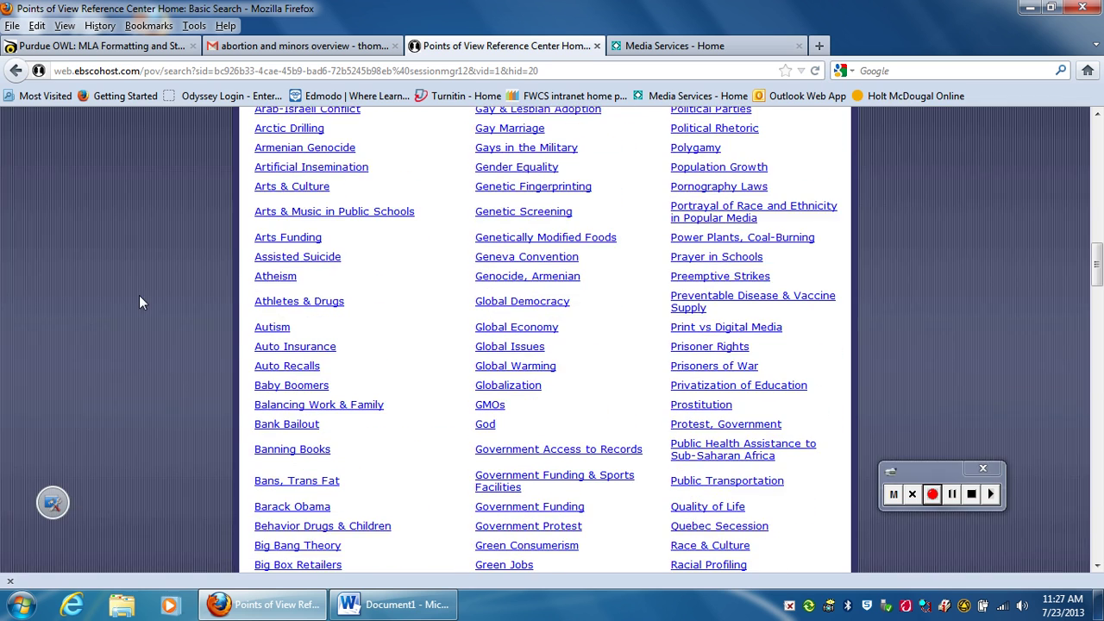
{"action": "scroll", "coordinate": [139, 297], "scroll_direction": "up", "scroll_amount": 20}
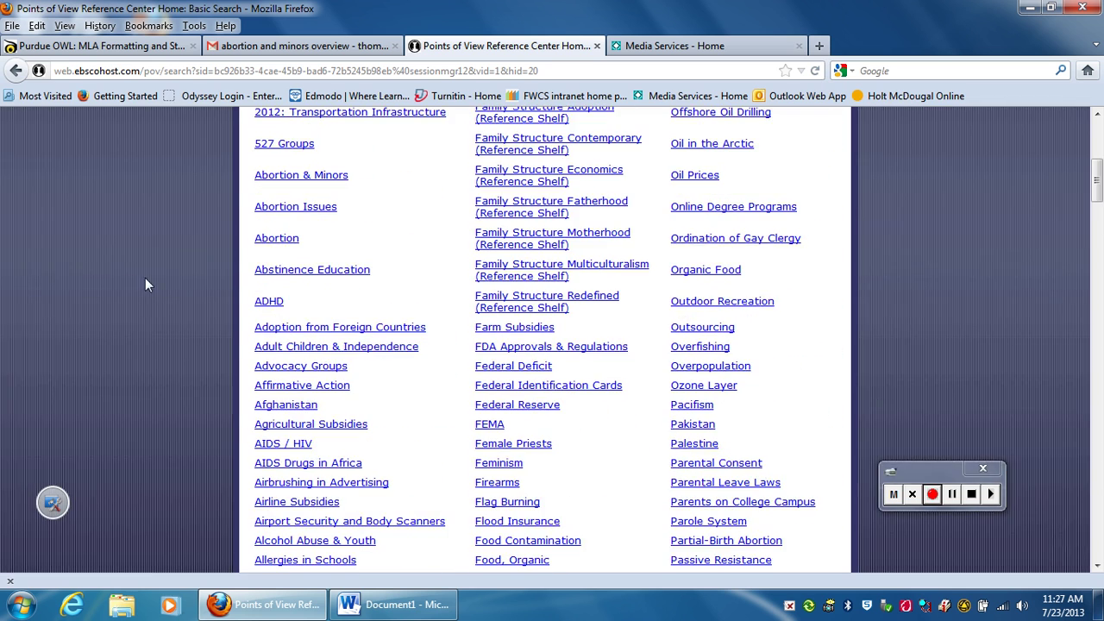
Open the Abortion & Minors topic from the topic list.
{"action": "scroll", "coordinate": [146, 278], "scroll_direction": "up", "scroll_amount": 2}
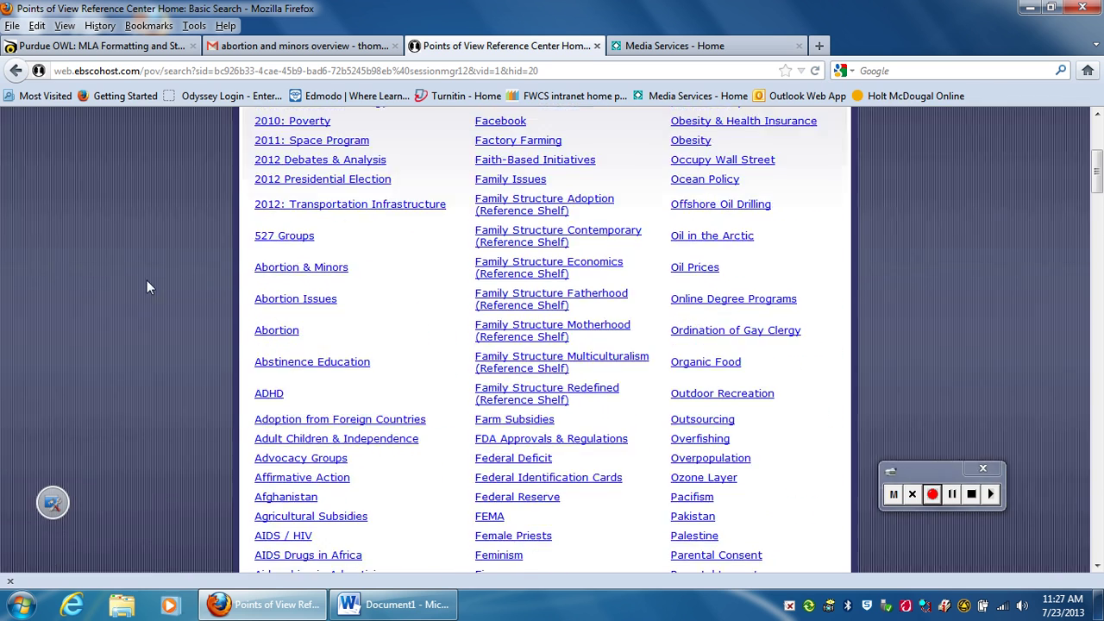
{"action": "left_click", "coordinate": [300, 269]}
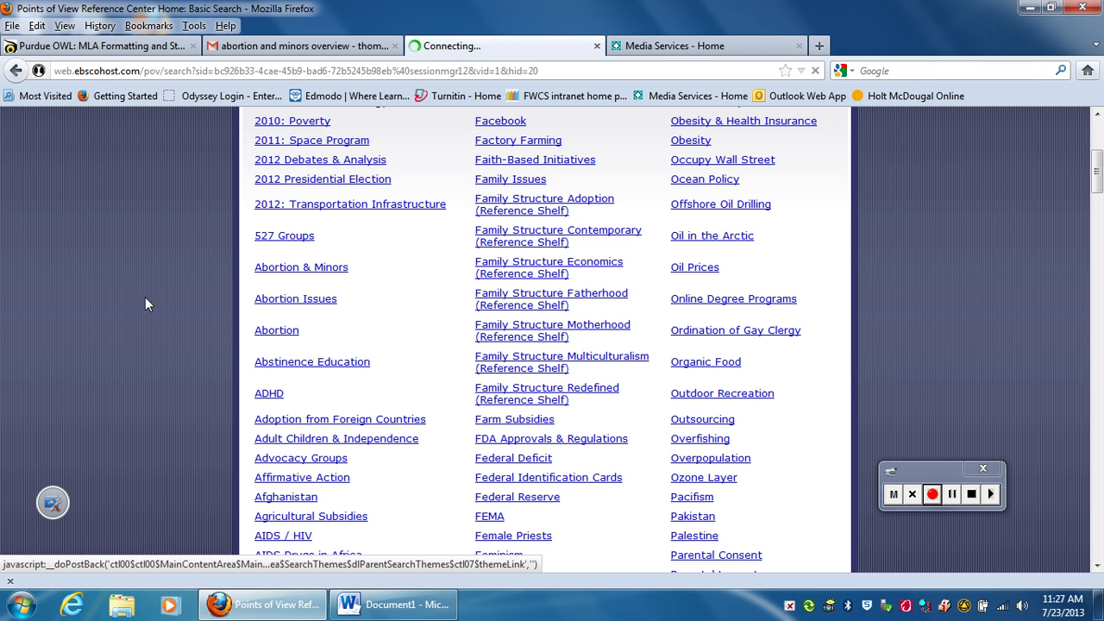
Examine the source details of the overview, point, counterpoint and Guide to Critical Analysis articles in the result list.
{"action": "scroll", "coordinate": [144, 245], "scroll_direction": "down", "scroll_amount": 5}
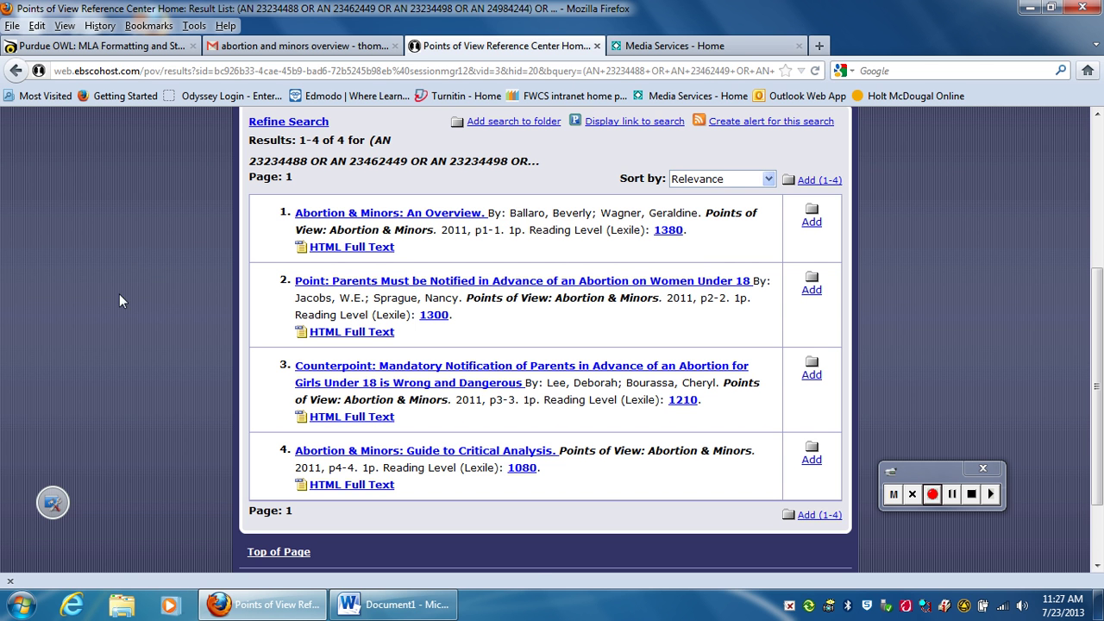
{"action": "left_click_drag", "start_coordinate": [509, 213], "coordinate": [532, 231]}
{"action": "left_click", "coordinate": [533, 232]}
{"action": "left_click_drag", "start_coordinate": [297, 299], "coordinate": [491, 323]}
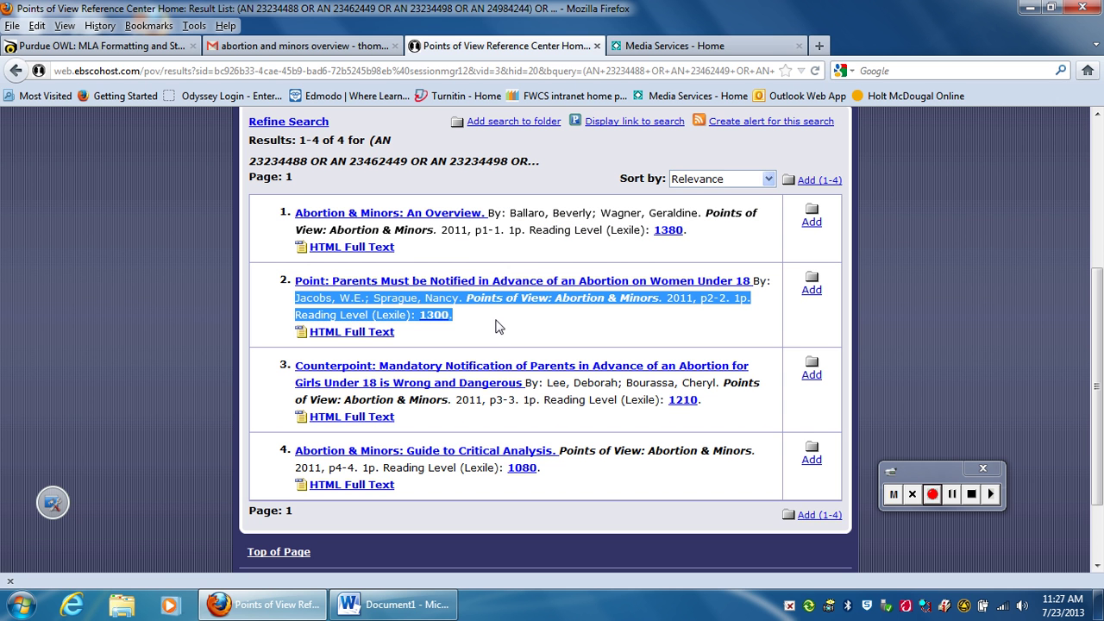
{"action": "left_click", "coordinate": [496, 326]}
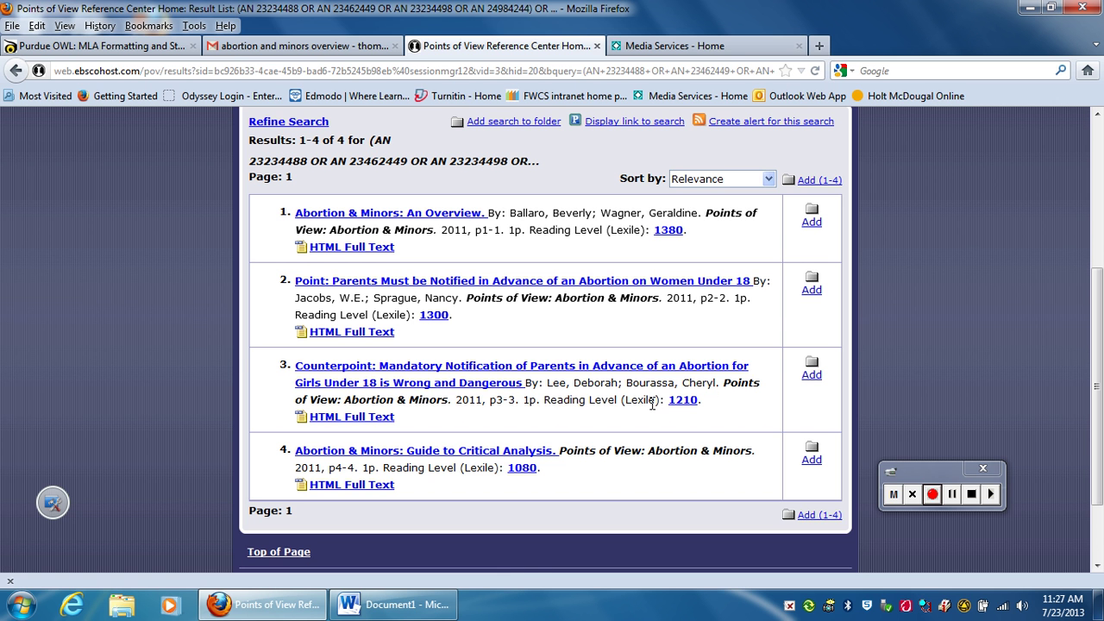
{"action": "left_click_drag", "start_coordinate": [664, 400], "coordinate": [523, 383]}
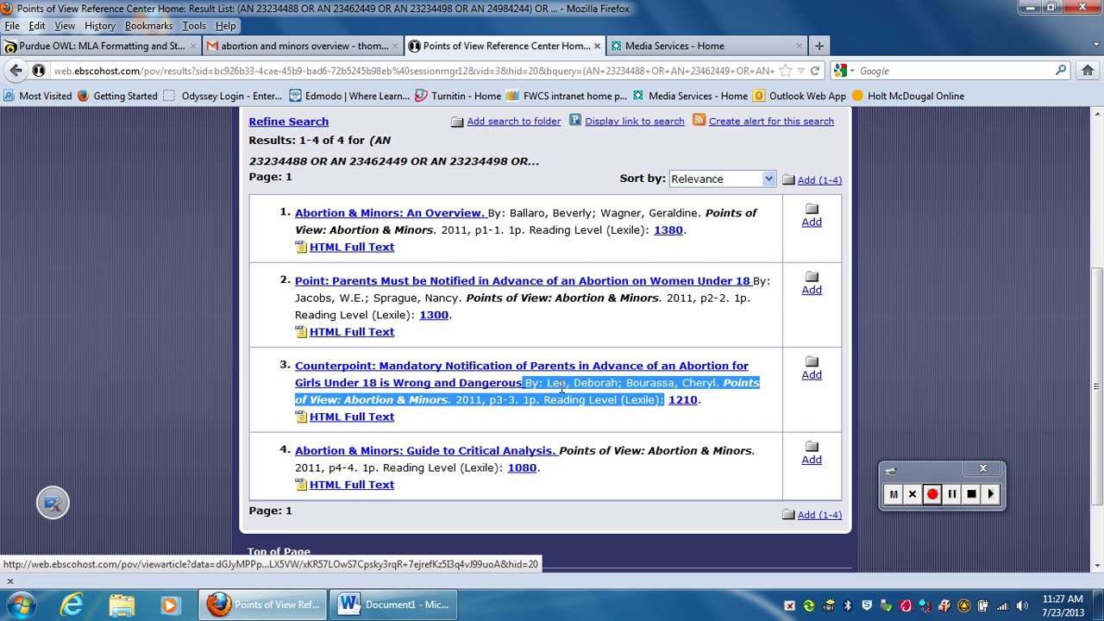
{"action": "left_click", "coordinate": [230, 362]}
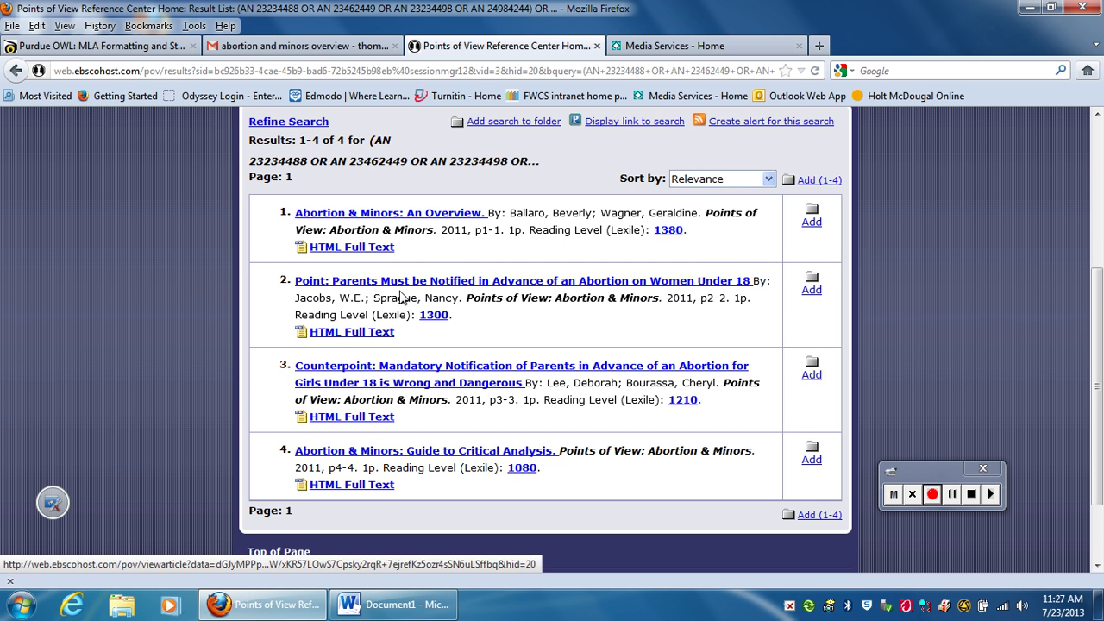
{"action": "scroll", "coordinate": [97, 371], "scroll_direction": "down", "scroll_amount": 2}
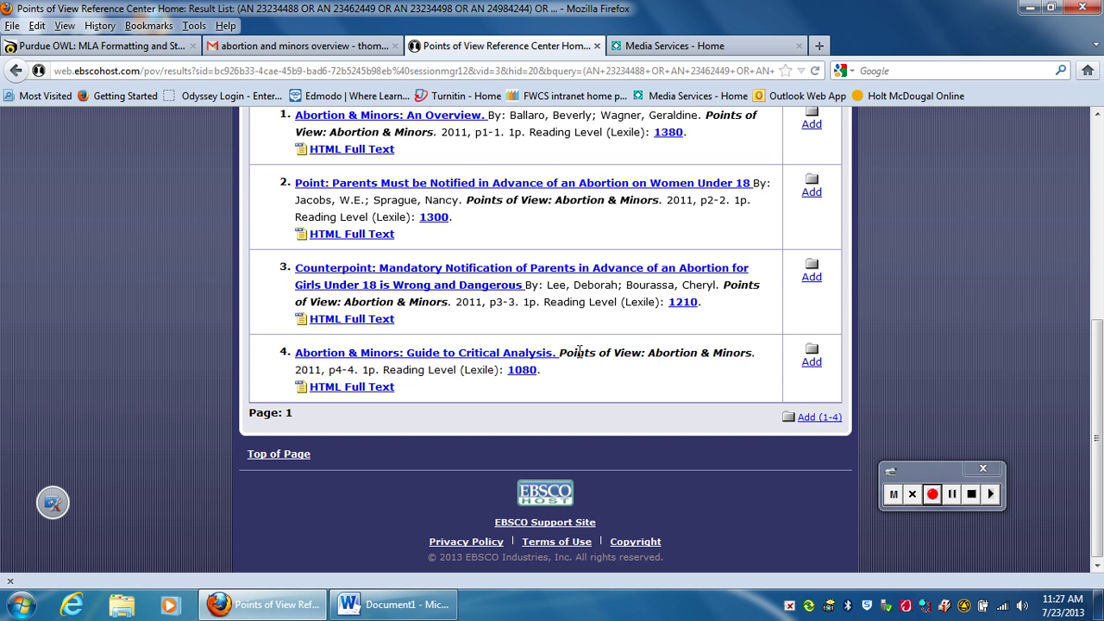
{"action": "left_click_drag", "start_coordinate": [560, 351], "coordinate": [640, 376]}
{"action": "left_click", "coordinate": [641, 381]}
{"action": "scroll", "coordinate": [185, 333], "scroll_direction": "up", "scroll_amount": 4}
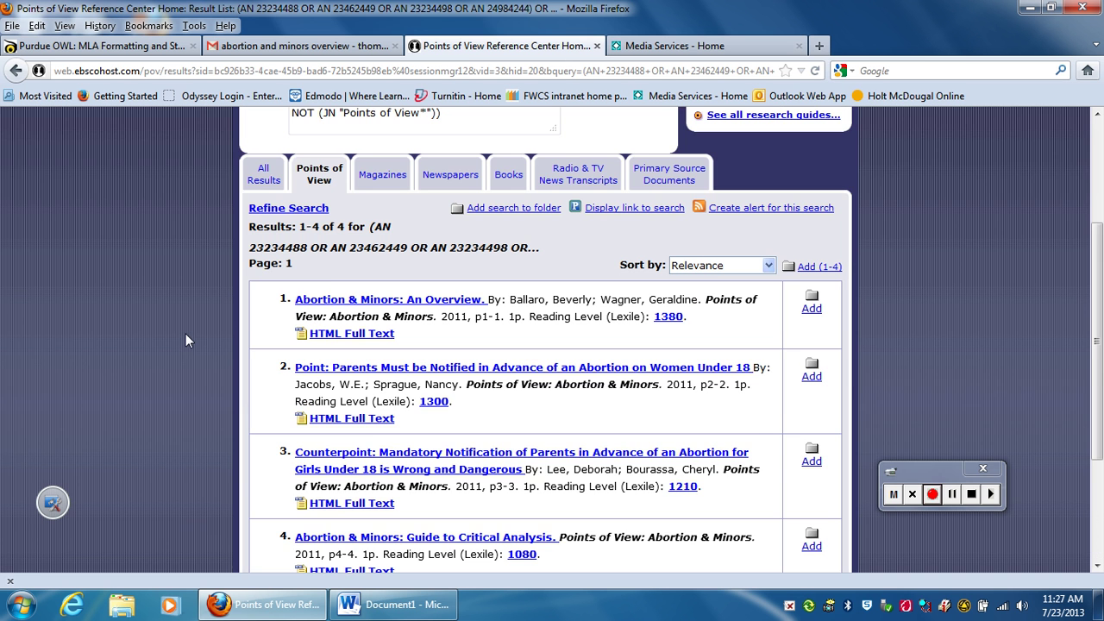
Open the HTML full text of "Abortion & Minors: An Overview" and skim the article.
{"action": "scroll", "coordinate": [186, 332], "scroll_direction": "down", "scroll_amount": 2}
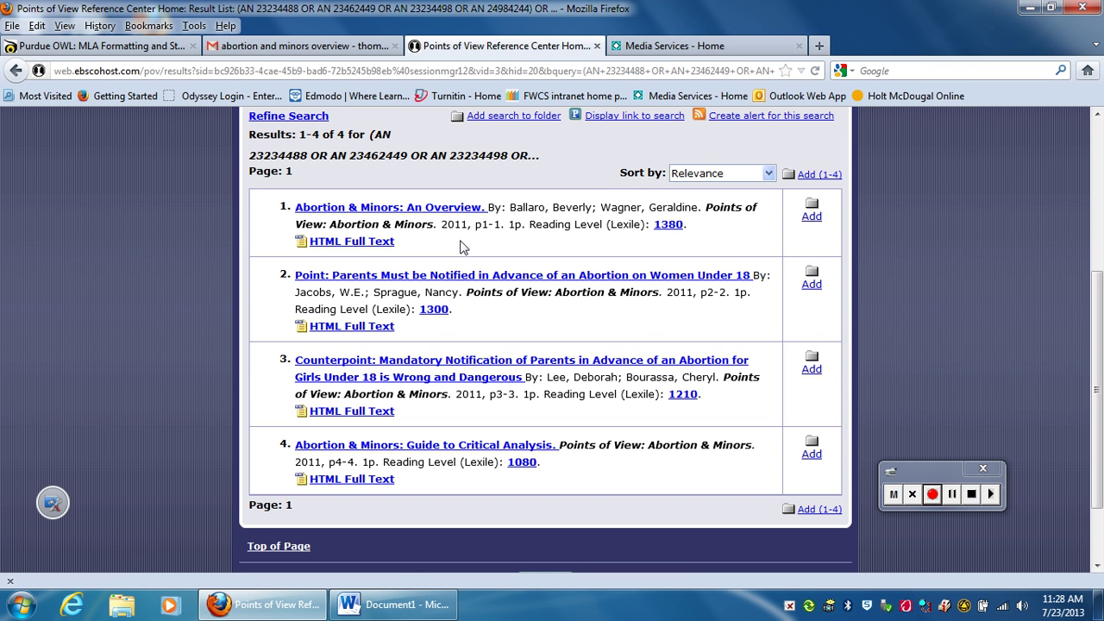
{"action": "left_click", "coordinate": [377, 245]}
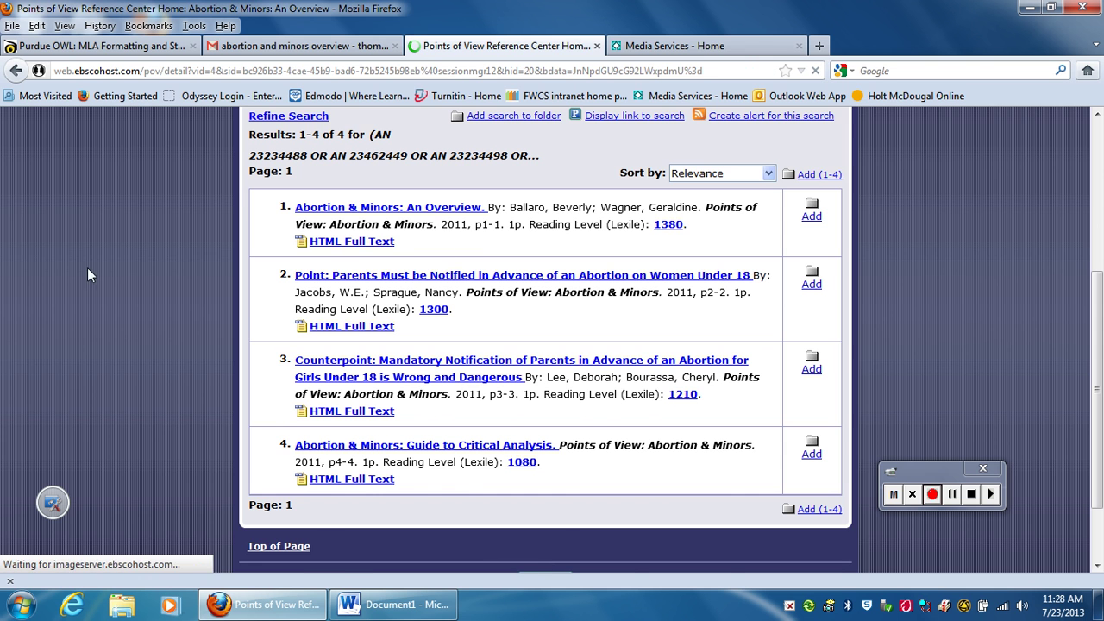
{"action": "scroll", "coordinate": [177, 250], "scroll_direction": "down", "scroll_amount": 12}
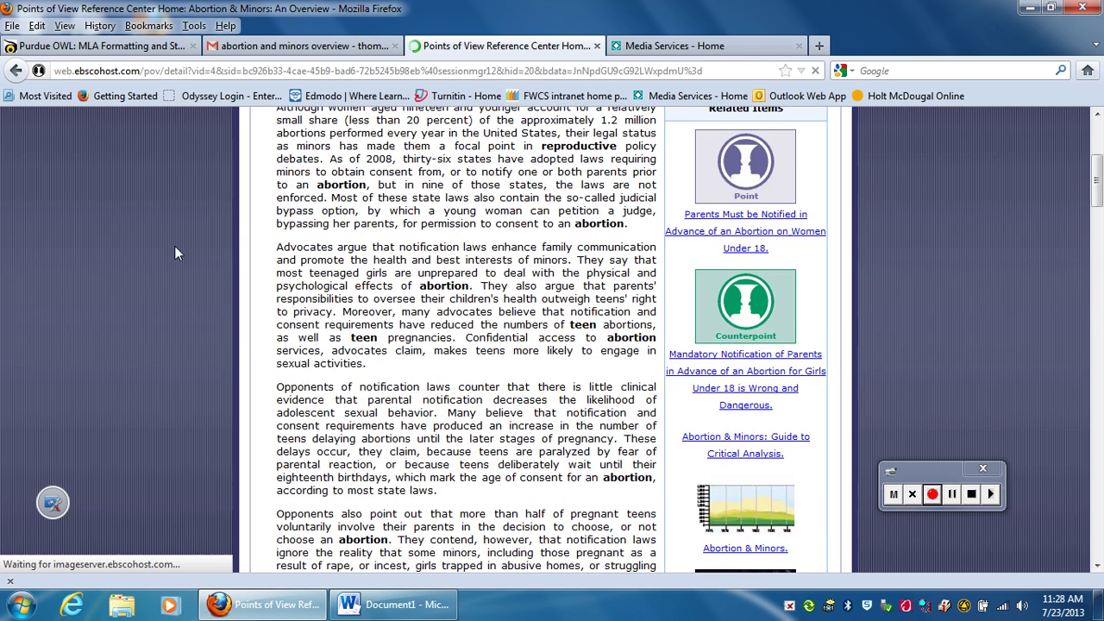
{"action": "scroll", "coordinate": [158, 254], "scroll_direction": "up", "scroll_amount": 12}
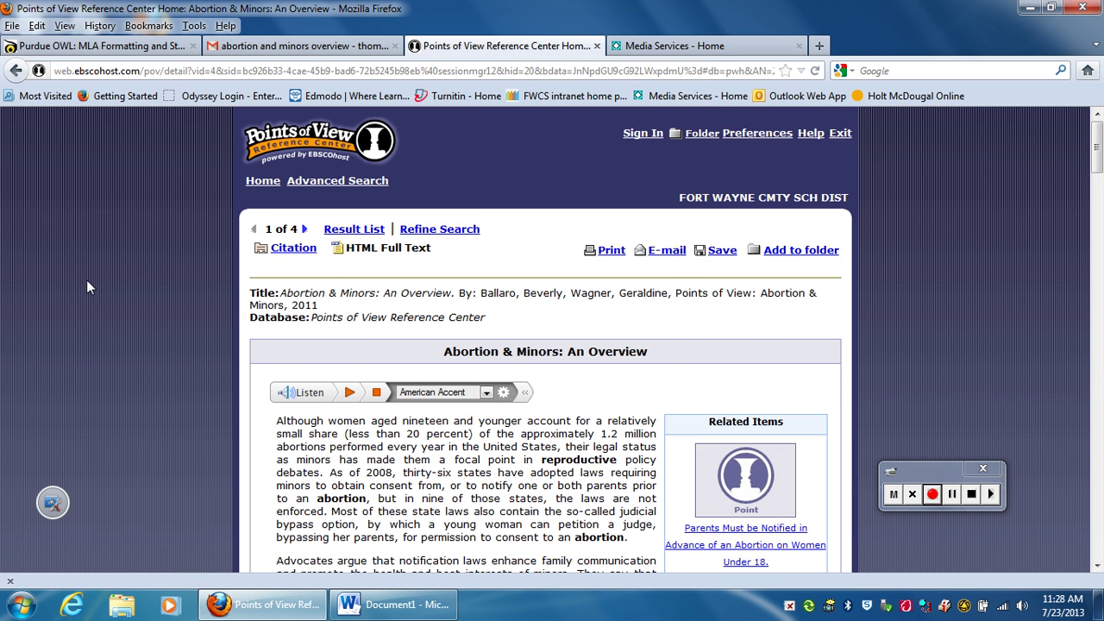
Open the e-mail form for the article and enter a placeholder recipient address, leaving the subject and comments empty.
{"action": "scroll", "coordinate": [87, 279], "scroll_direction": "down", "scroll_amount": 2}
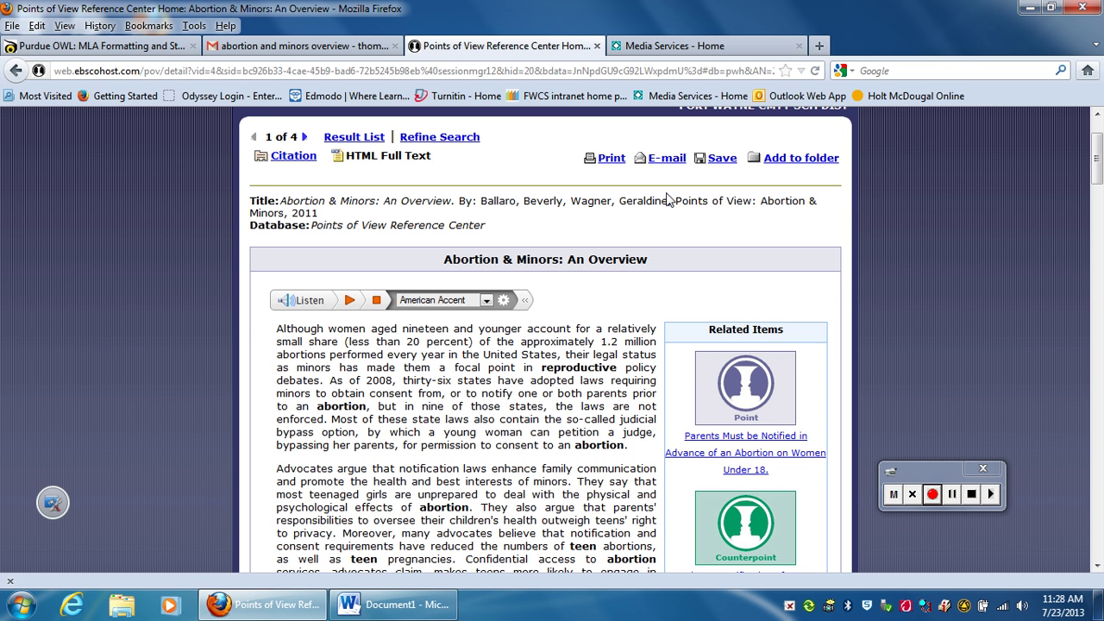
{"action": "left_click", "coordinate": [665, 159]}
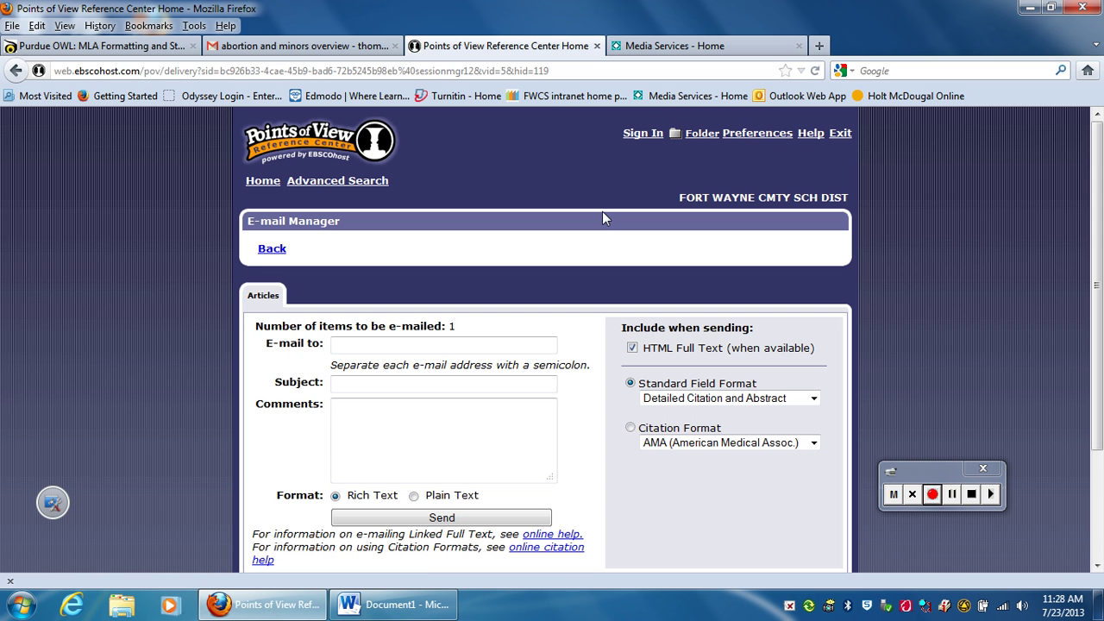
{"action": "left_click", "coordinate": [408, 345]}
{"action": "type", "text": "yourema"}
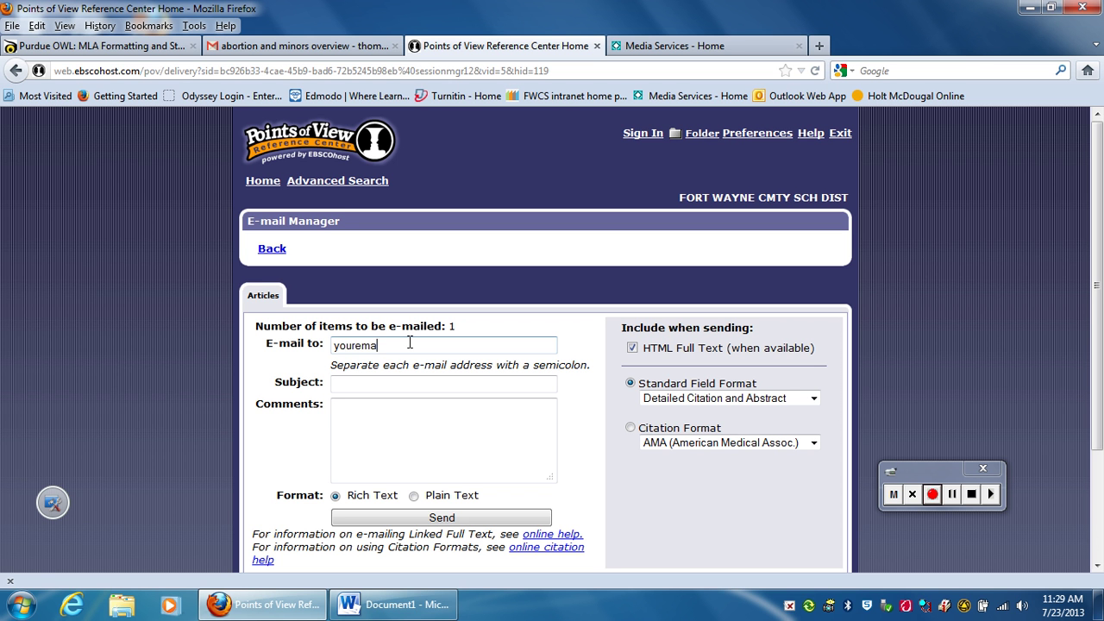
{"action": "type", "text": "iol"}
{"action": "key", "text": "BackSpace"}
{"action": "type", "text": "@asdf.asdf"}
{"action": "left_click", "coordinate": [400, 385]}
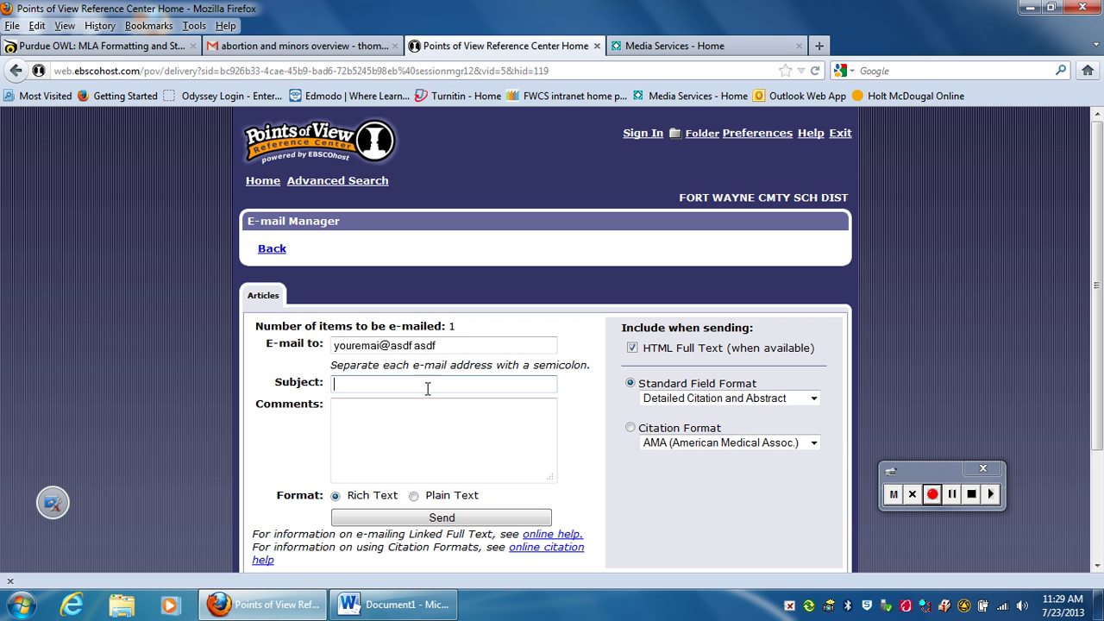
{"action": "left_click", "coordinate": [457, 422]}
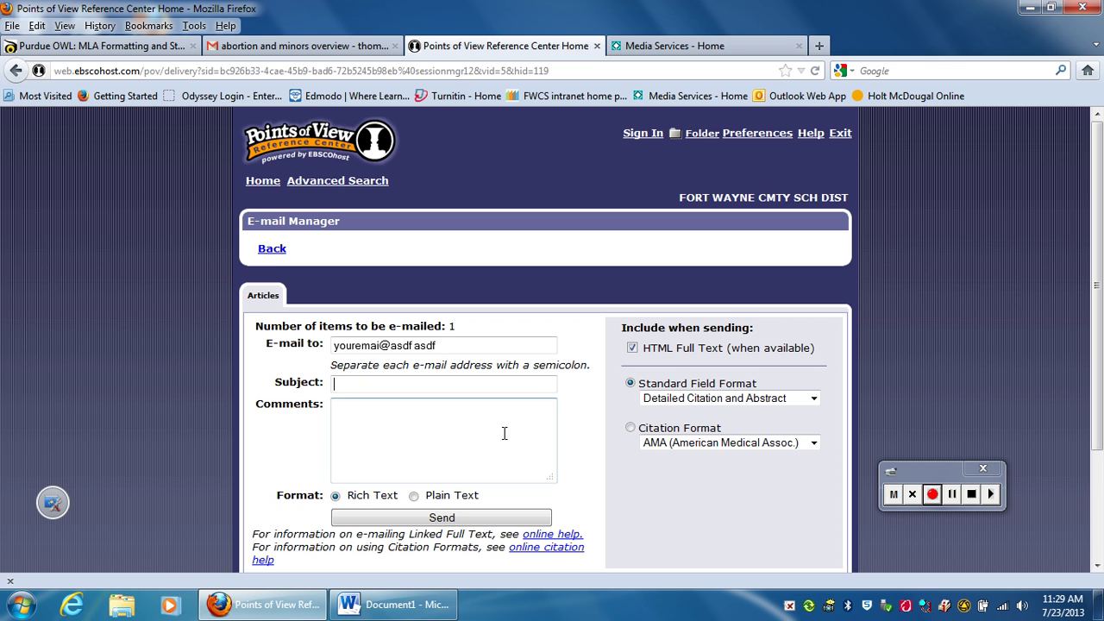
Set the citation format to MLA (Modern Language Assoc.) and try to send the article by e-mail.
{"action": "scroll", "coordinate": [653, 408], "scroll_direction": "down", "scroll_amount": 2}
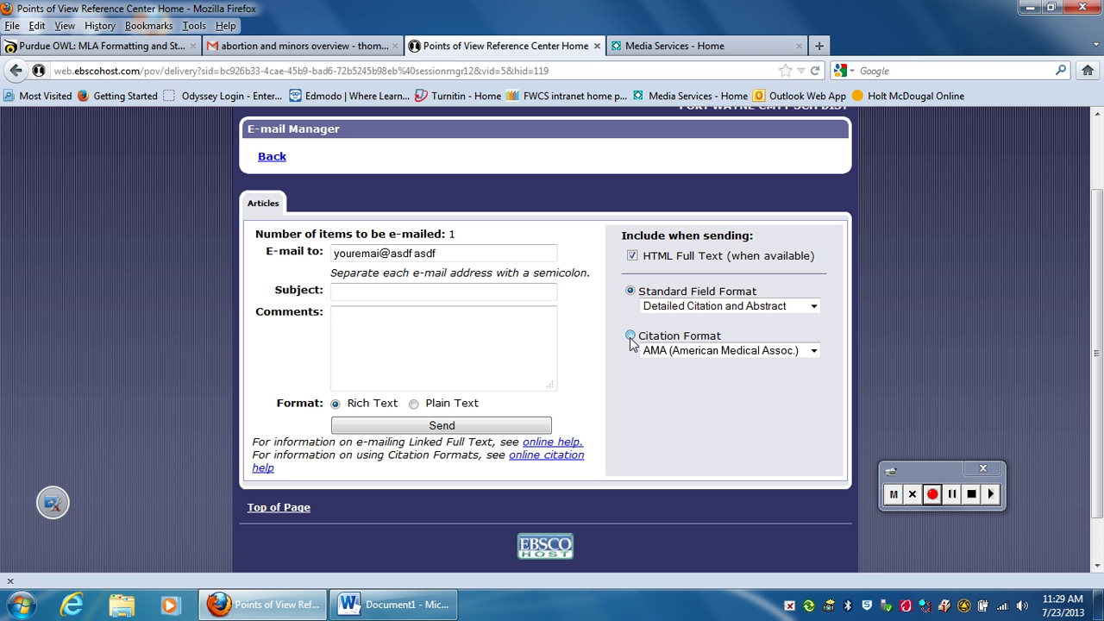
{"action": "left_click", "coordinate": [813, 351]}
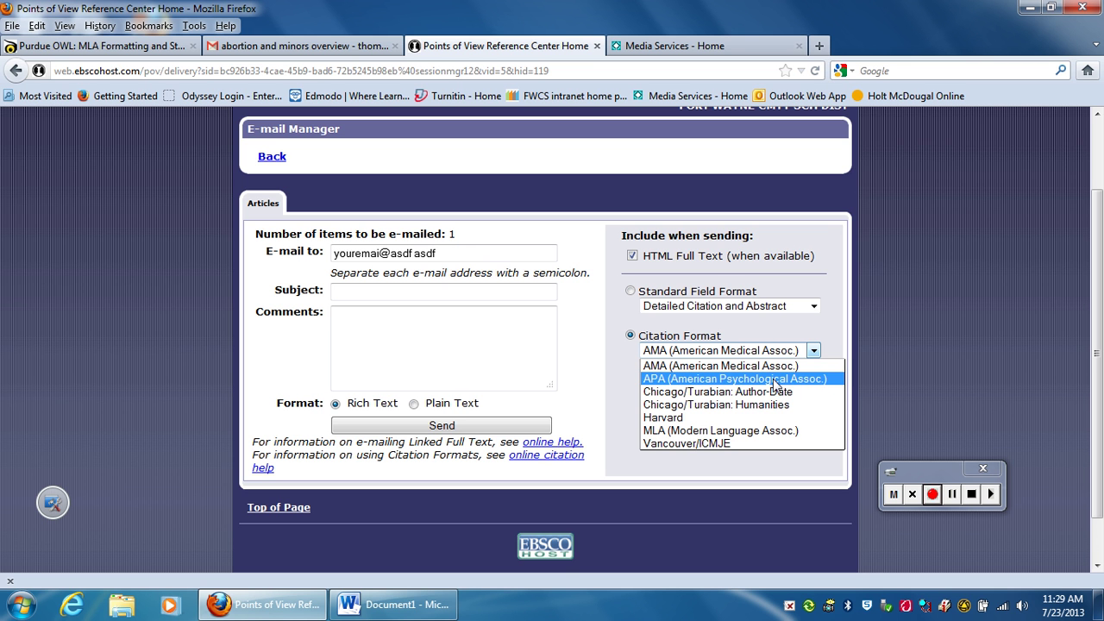
{"action": "left_click", "coordinate": [775, 431]}
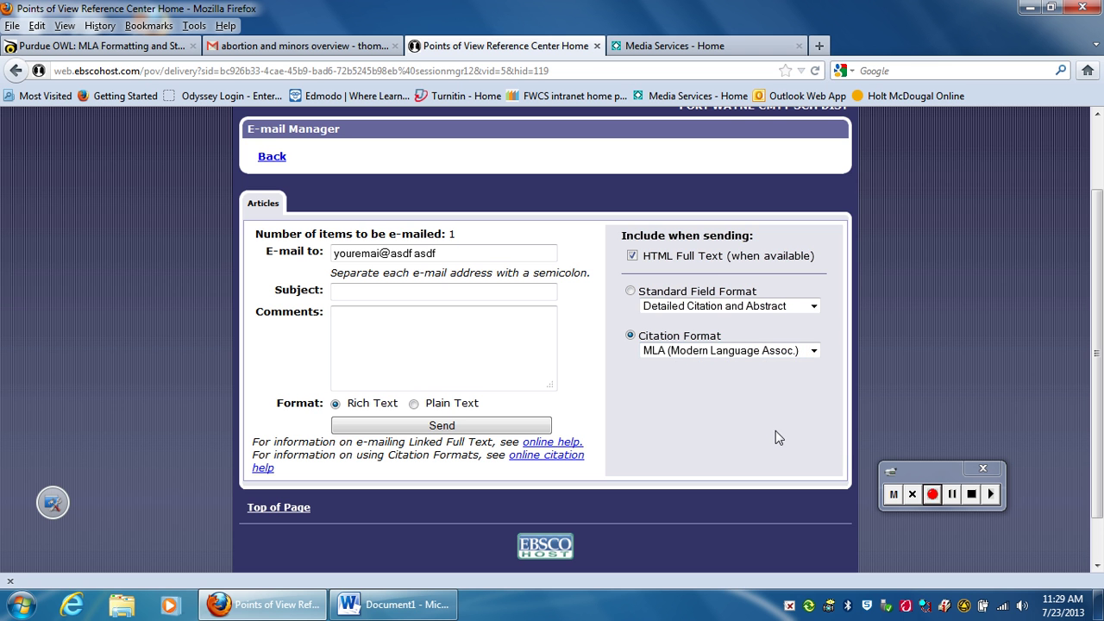
{"action": "left_click", "coordinate": [444, 422]}
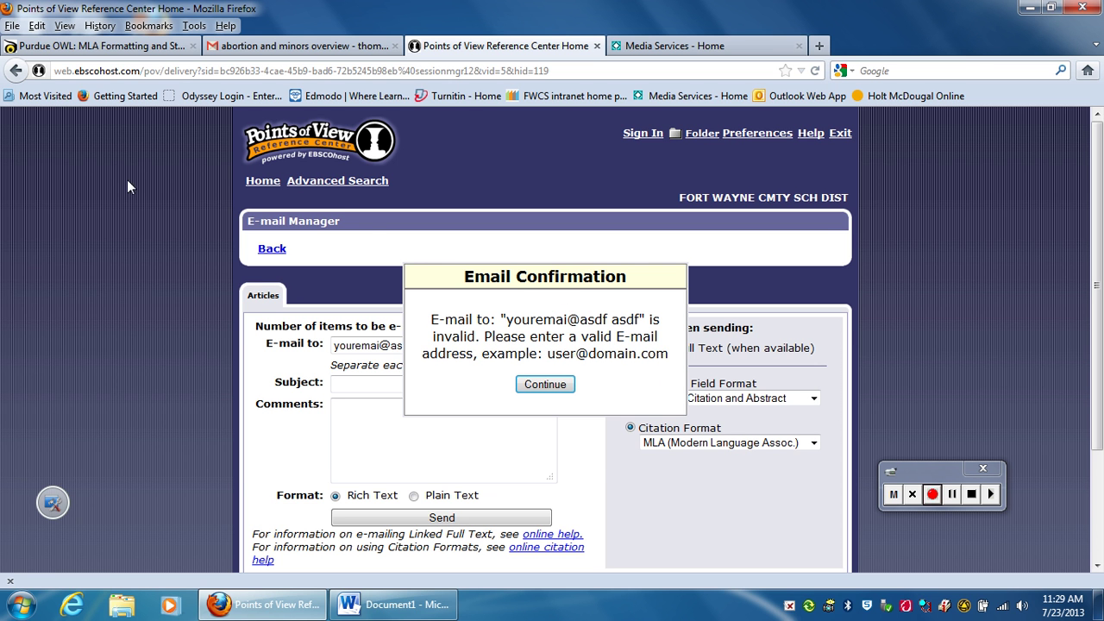
Review the received e-mail in Gmail, including its MLA Works Cited entry and the article text below it.
{"action": "left_click", "coordinate": [304, 54]}
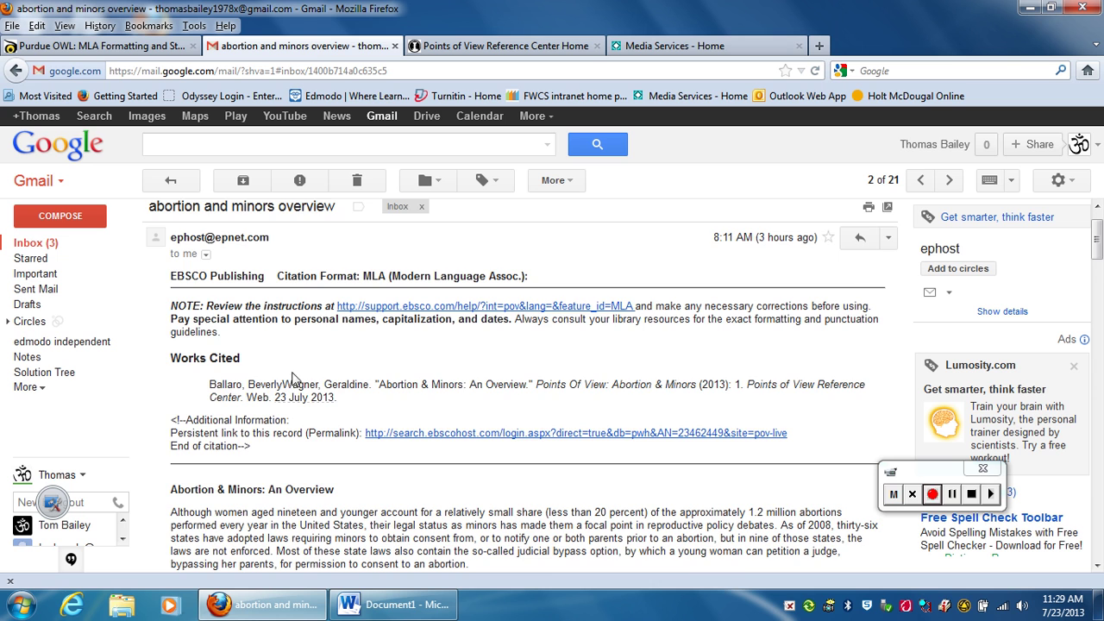
{"action": "scroll", "coordinate": [334, 384], "scroll_direction": "down", "scroll_amount": 5}
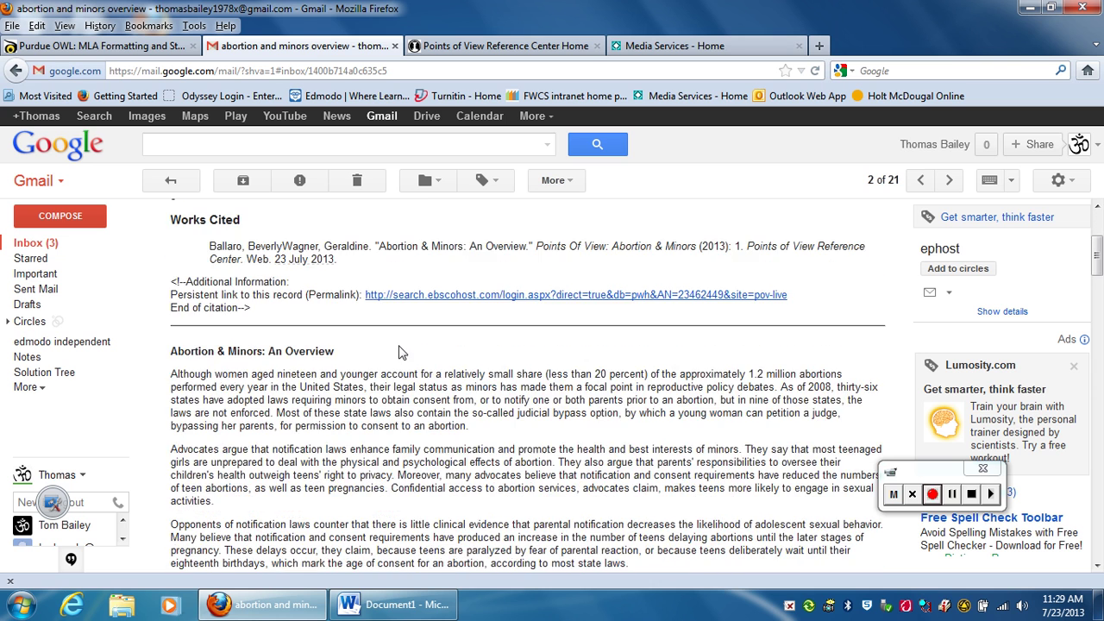
{"action": "scroll", "coordinate": [412, 362], "scroll_direction": "down", "scroll_amount": 5}
{"action": "scroll", "coordinate": [412, 362], "scroll_direction": "up", "scroll_amount": 11}
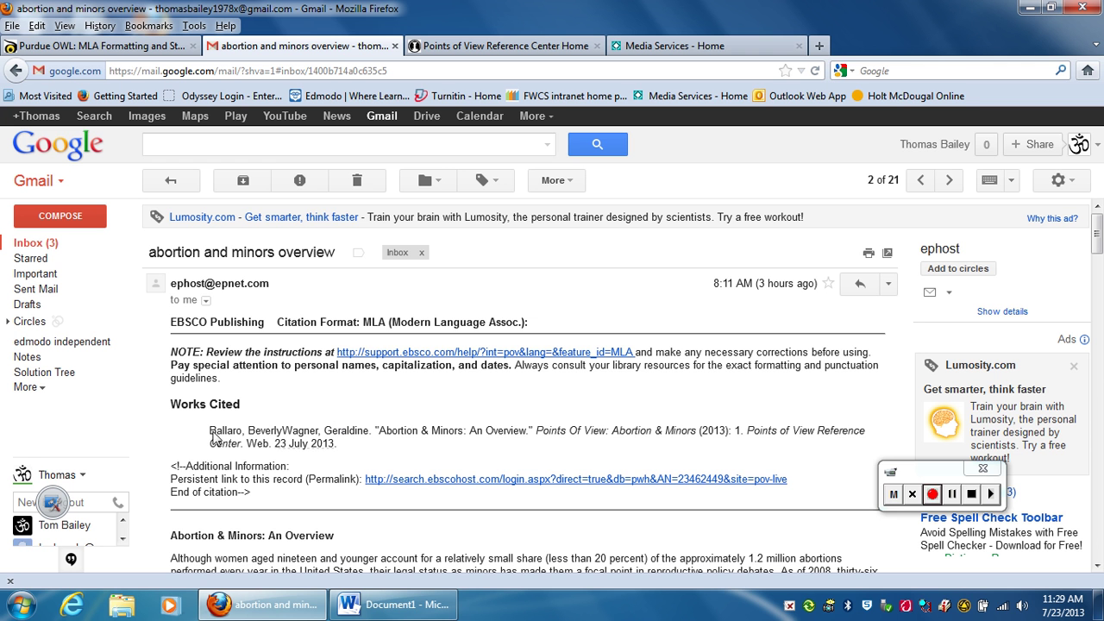
Copy the Works Cited citation from the e-mail and paste it into the blank Word document.
{"action": "left_click_drag", "start_coordinate": [210, 436], "coordinate": [408, 460]}
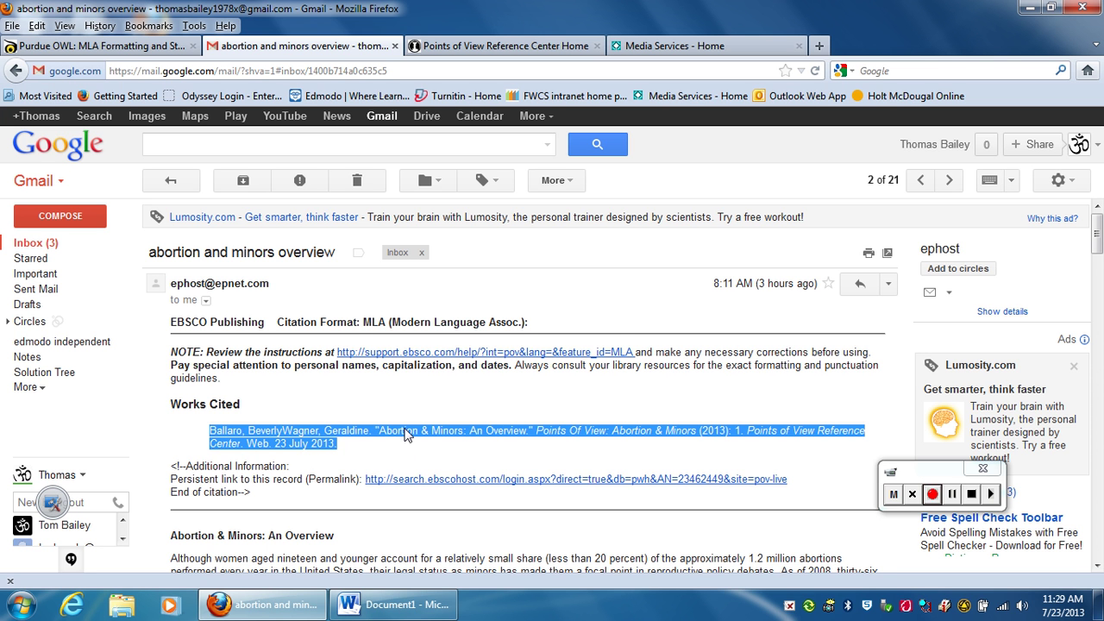
{"action": "right_click", "coordinate": [388, 437]}
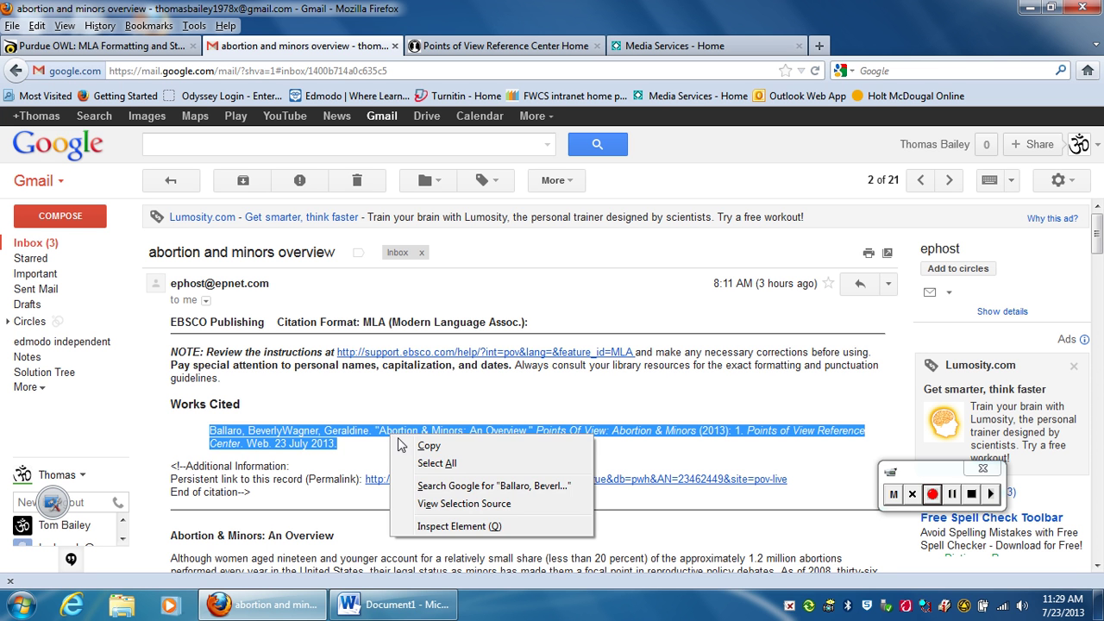
{"action": "left_click", "coordinate": [421, 447]}
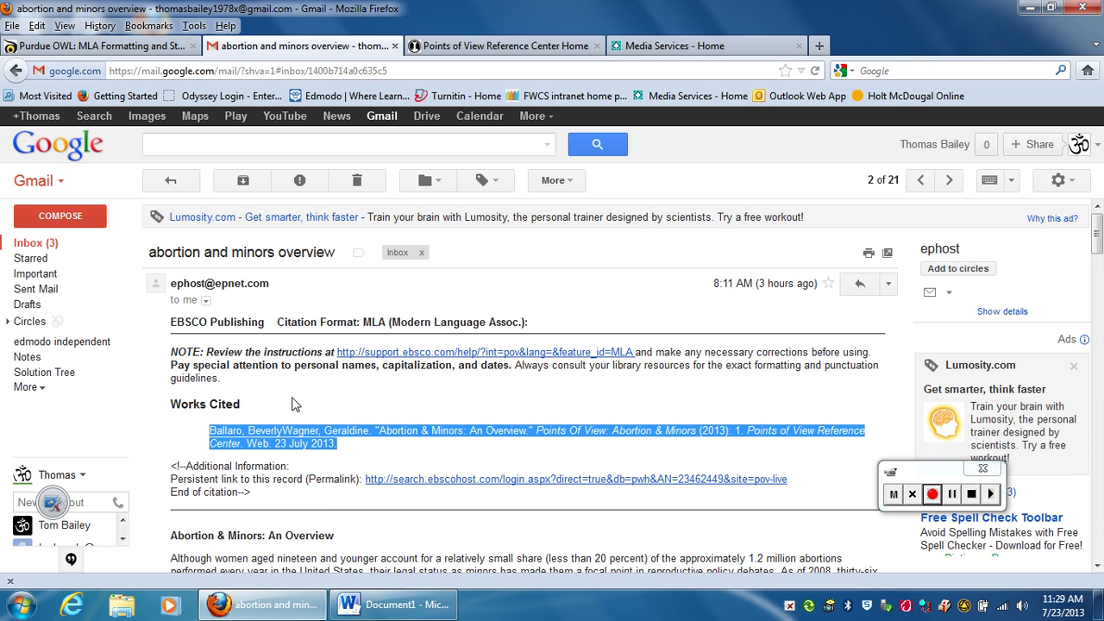
{"action": "left_click", "coordinate": [413, 609]}
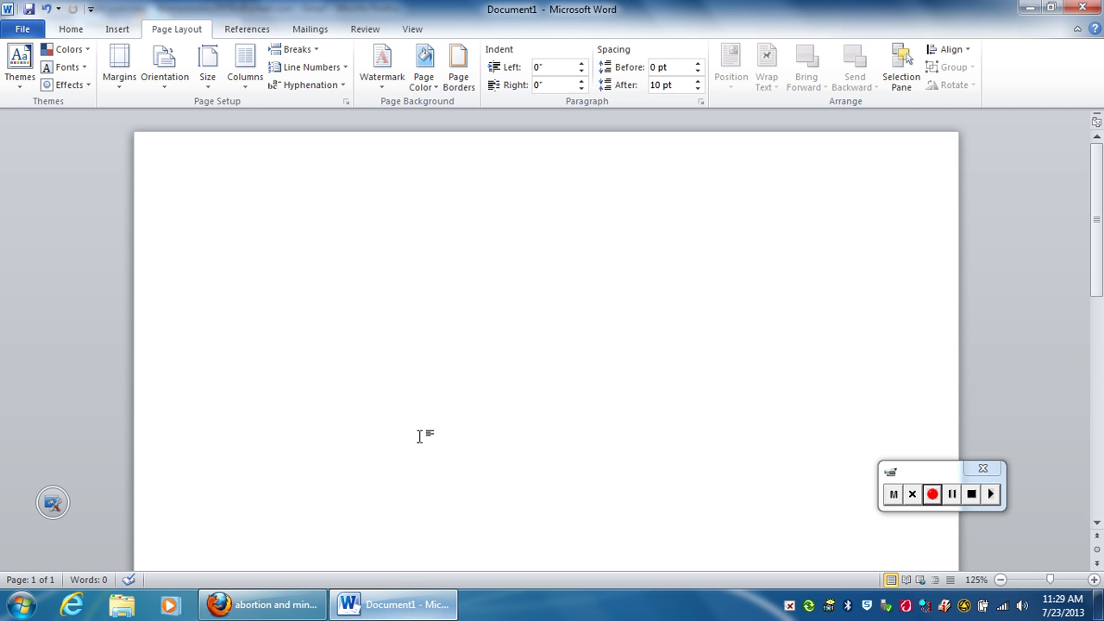
{"action": "right_click", "coordinate": [309, 243]}
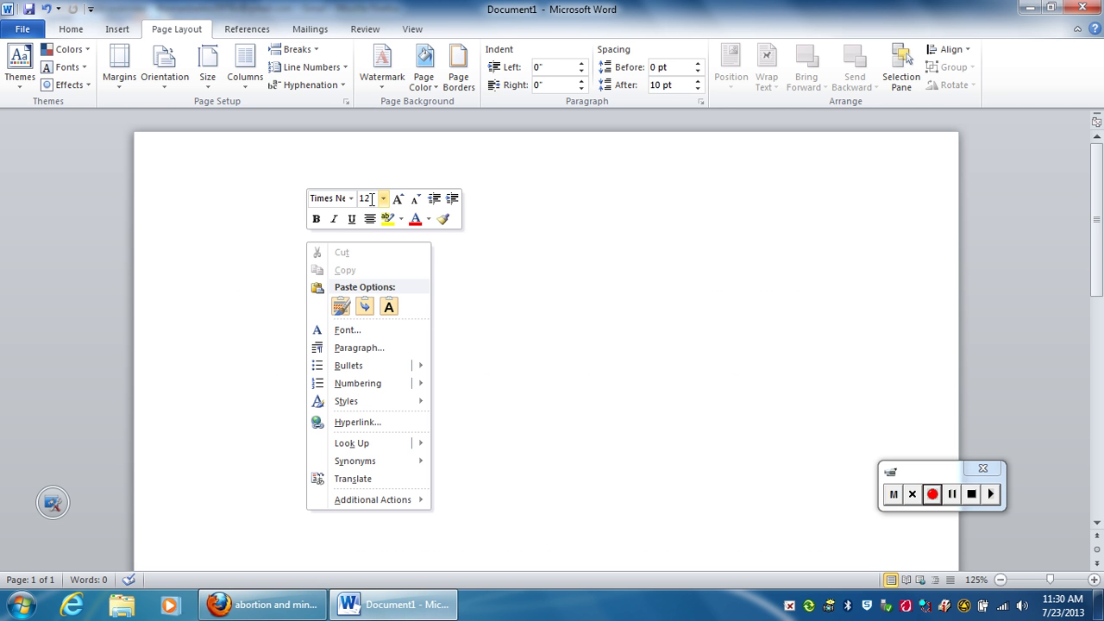
{"action": "left_click", "coordinate": [341, 307]}
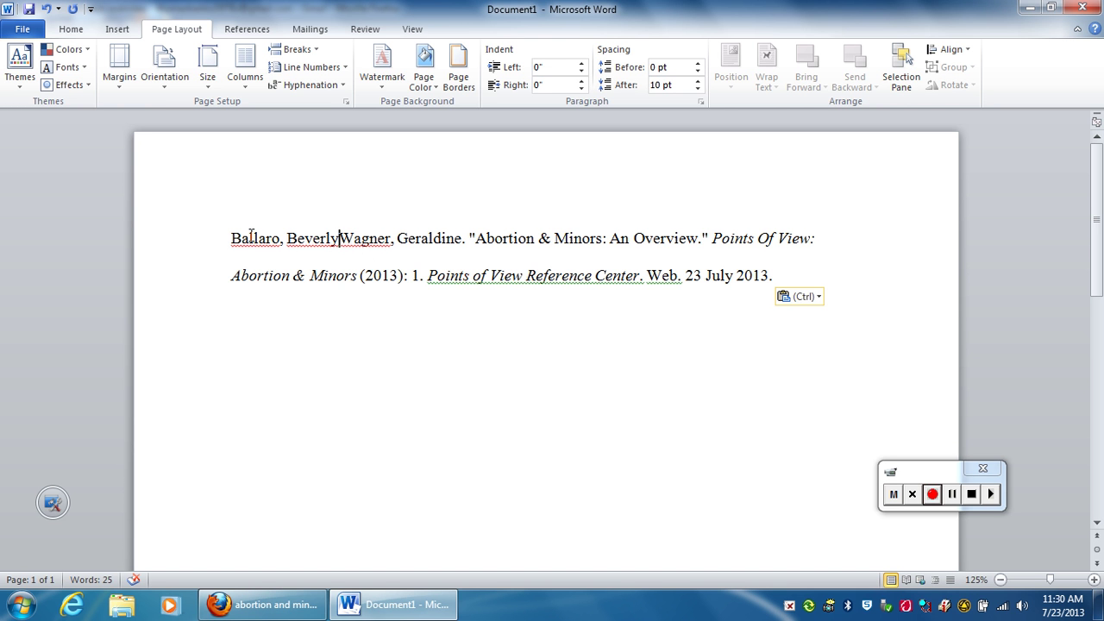
Insert "and" with surrounding spaces between the two authors' run-together names in the citation.
{"action": "left_click_drag", "start_coordinate": [230, 239], "coordinate": [447, 243]}
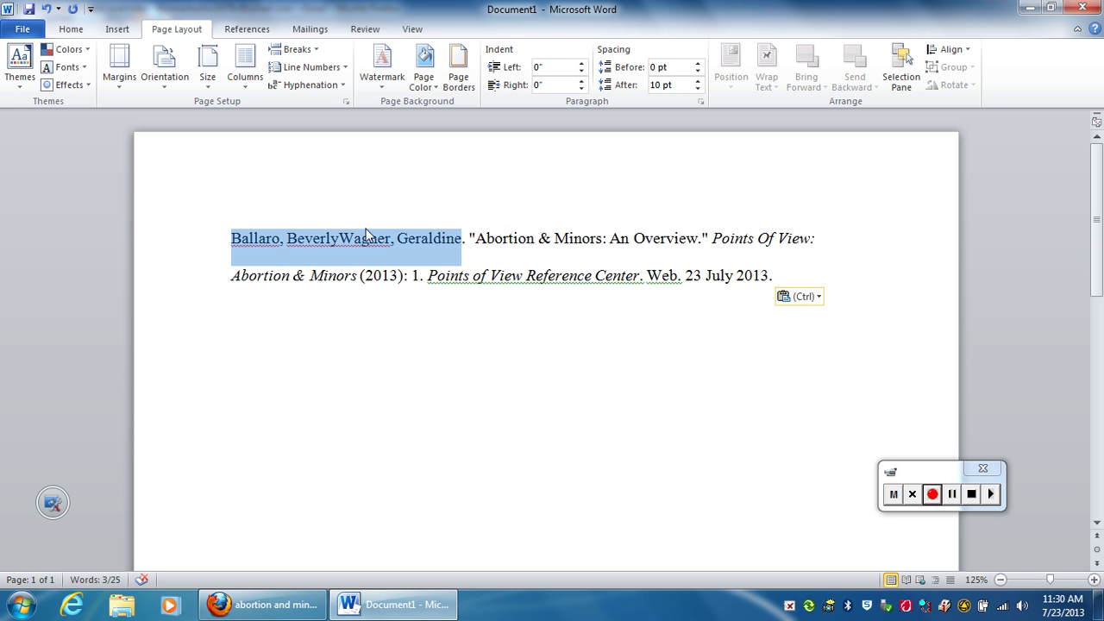
{"action": "left_click", "coordinate": [338, 241]}
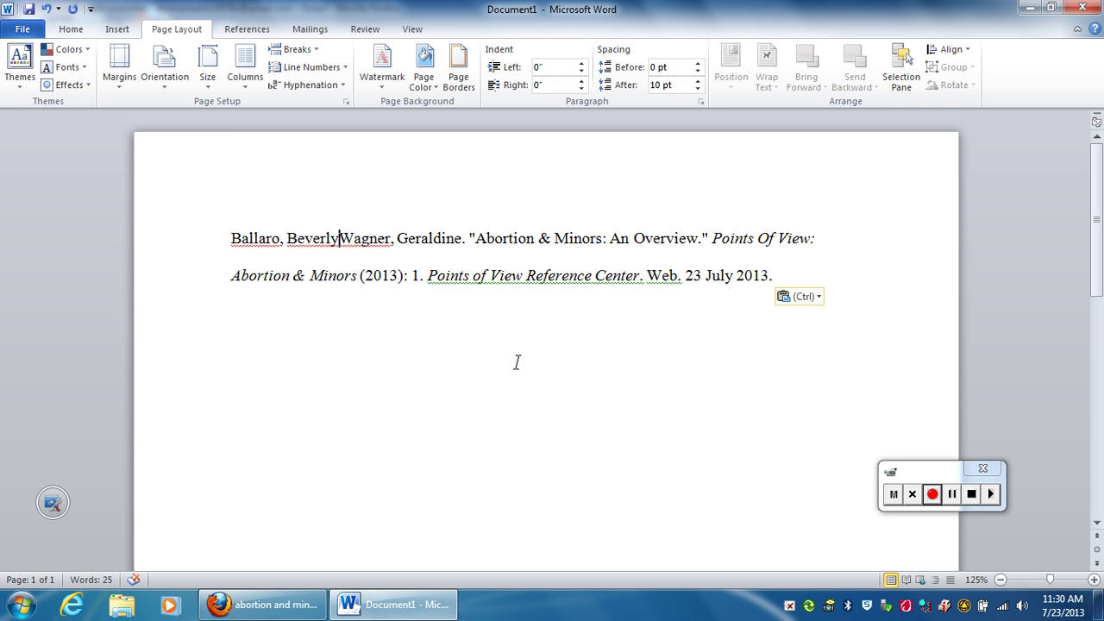
{"action": "type", "text": "and"}
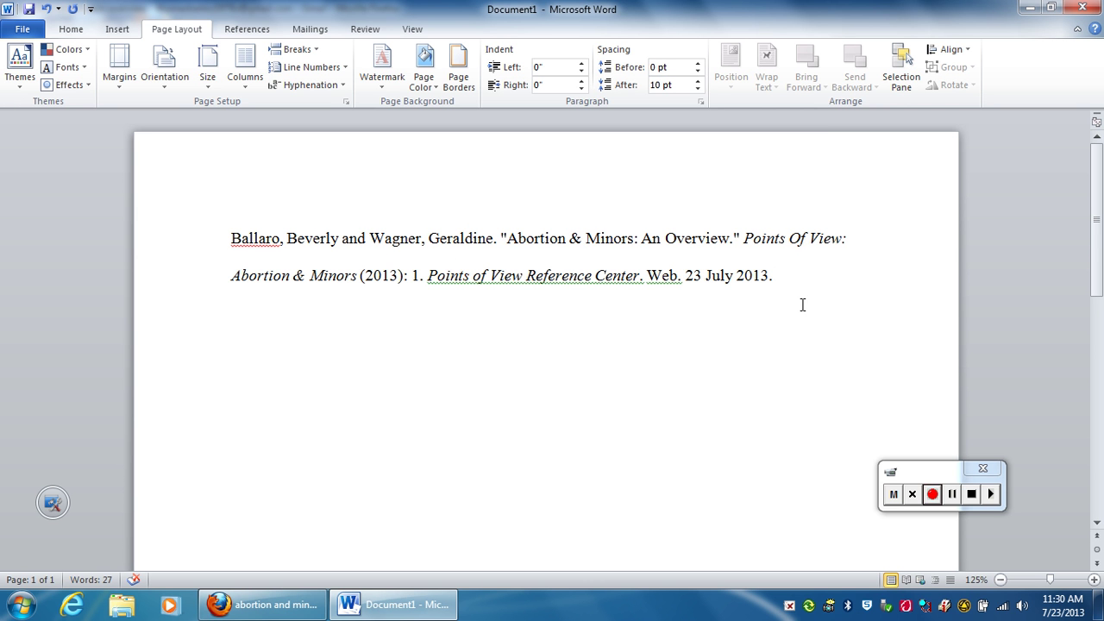
Check the citation's author names, the added "and", the article title and the publication details.
{"action": "left_click_drag", "start_coordinate": [246, 239], "coordinate": [830, 287]}
{"action": "mouse_move", "coordinate": [276, 606]}
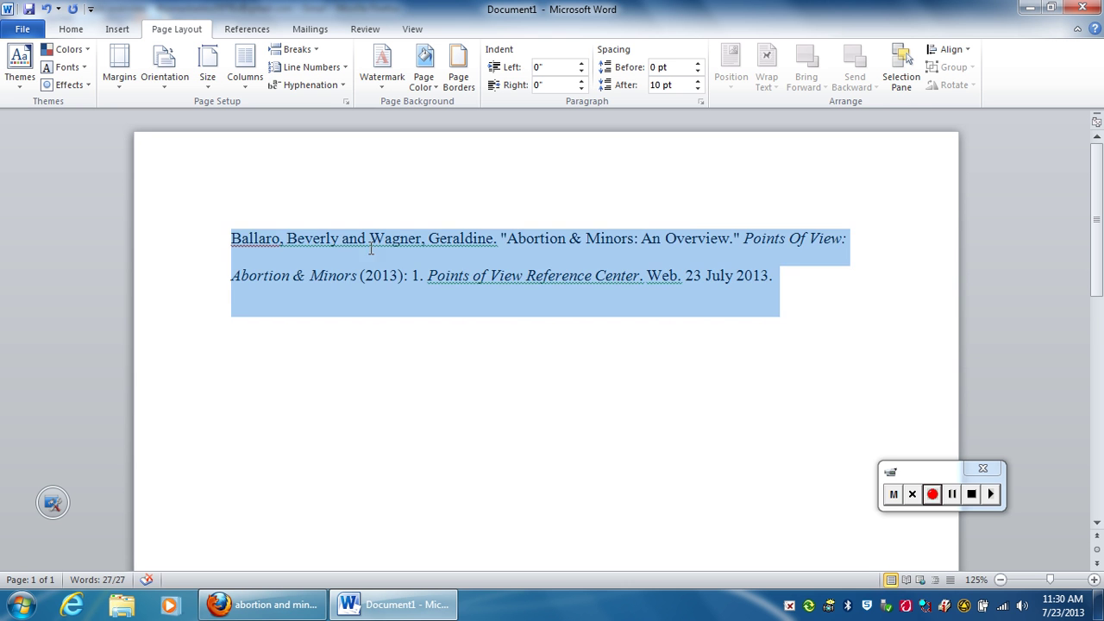
{"action": "left_click_drag", "start_coordinate": [371, 249], "coordinate": [340, 246]}
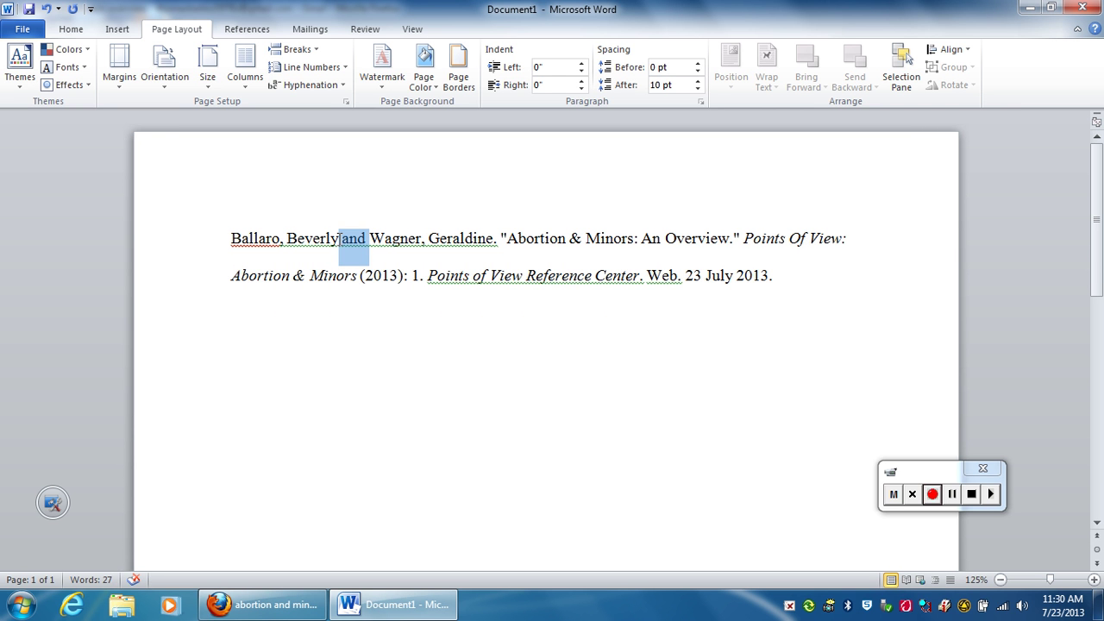
{"action": "left_click", "coordinate": [383, 242]}
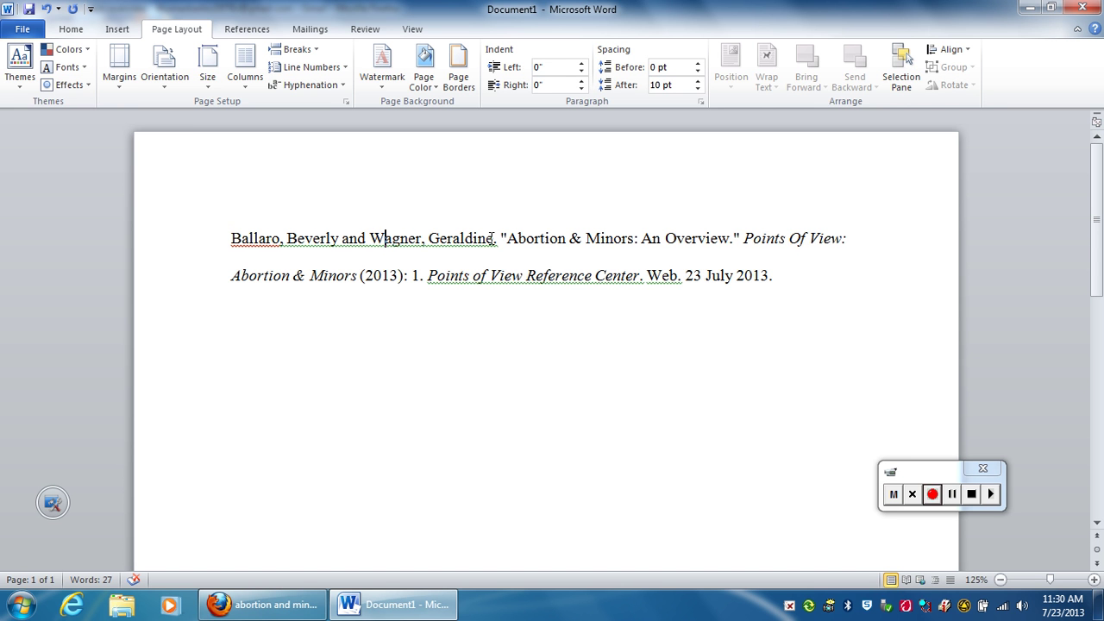
{"action": "left_click_drag", "start_coordinate": [503, 238], "coordinate": [826, 296]}
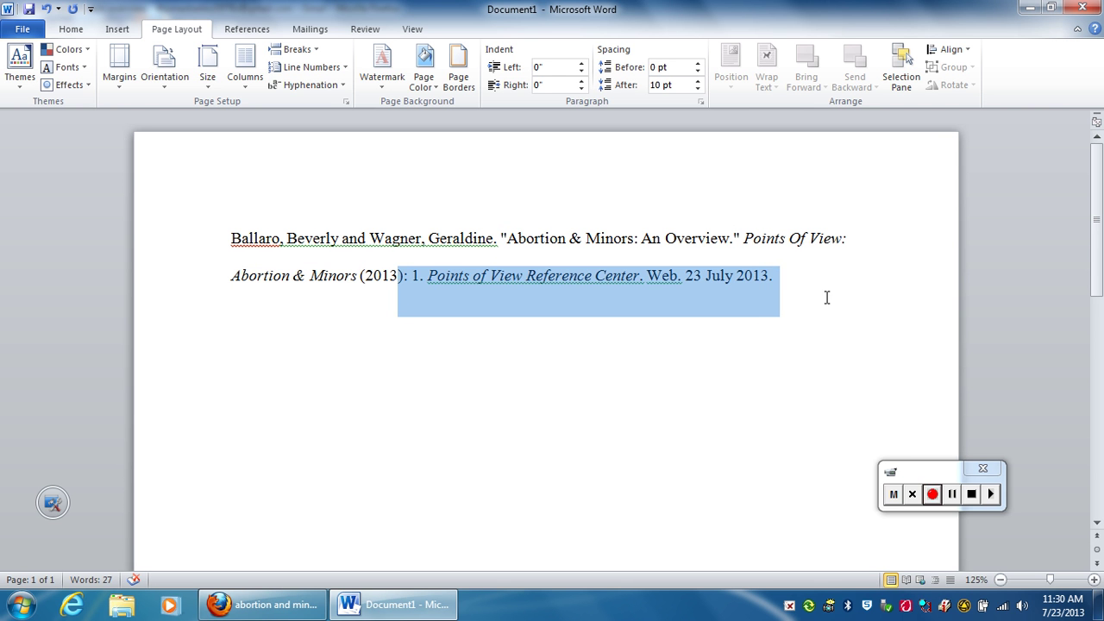
{"action": "left_click", "coordinate": [820, 310]}
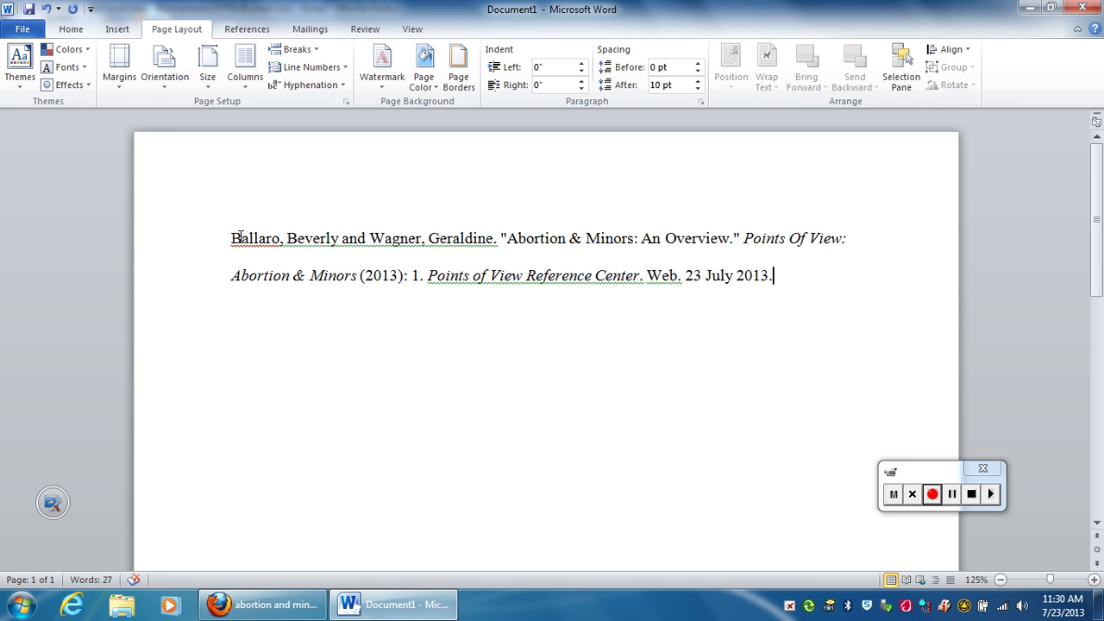
Apply a hanging indent of 0.5" to the whole citation, keeping double line spacing.
{"action": "left_click_drag", "start_coordinate": [233, 233], "coordinate": [1037, 285]}
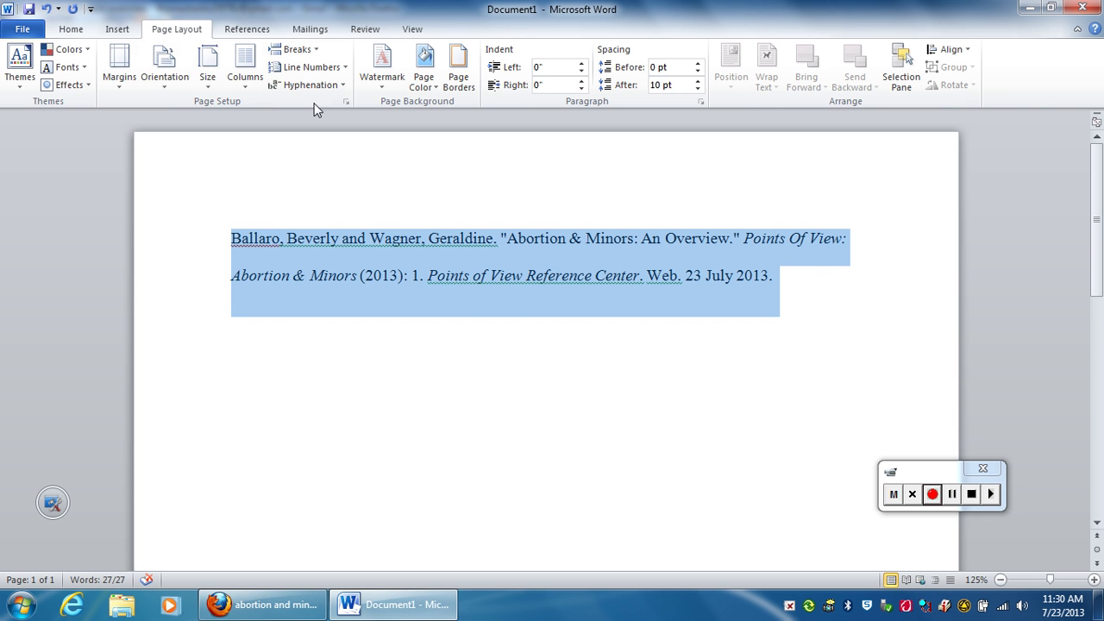
{"action": "left_click", "coordinate": [80, 27]}
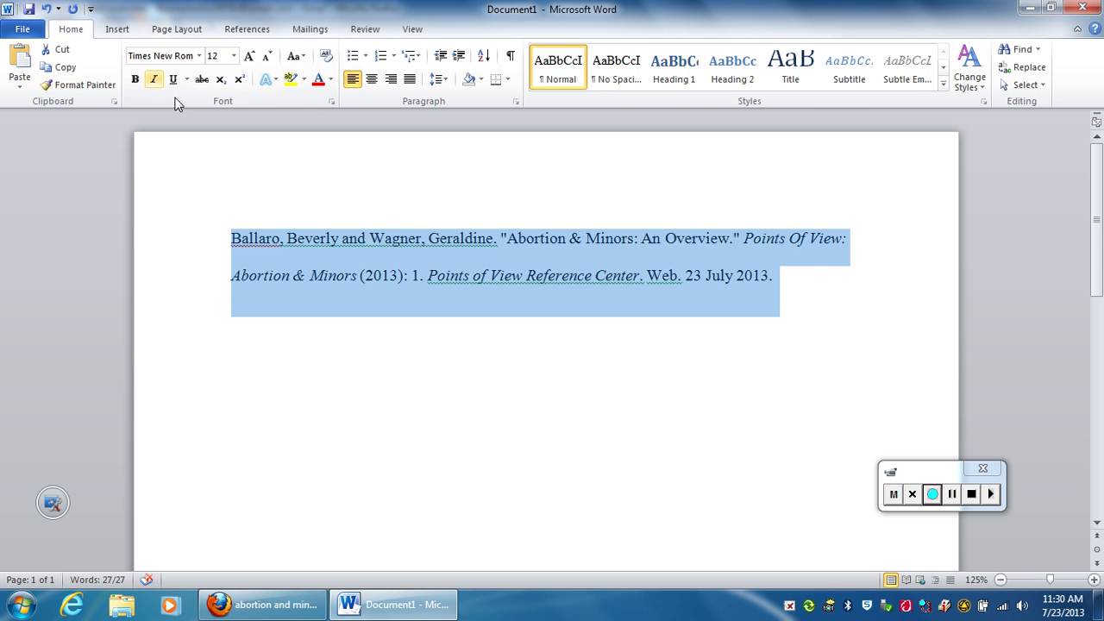
{"action": "left_click", "coordinate": [516, 101]}
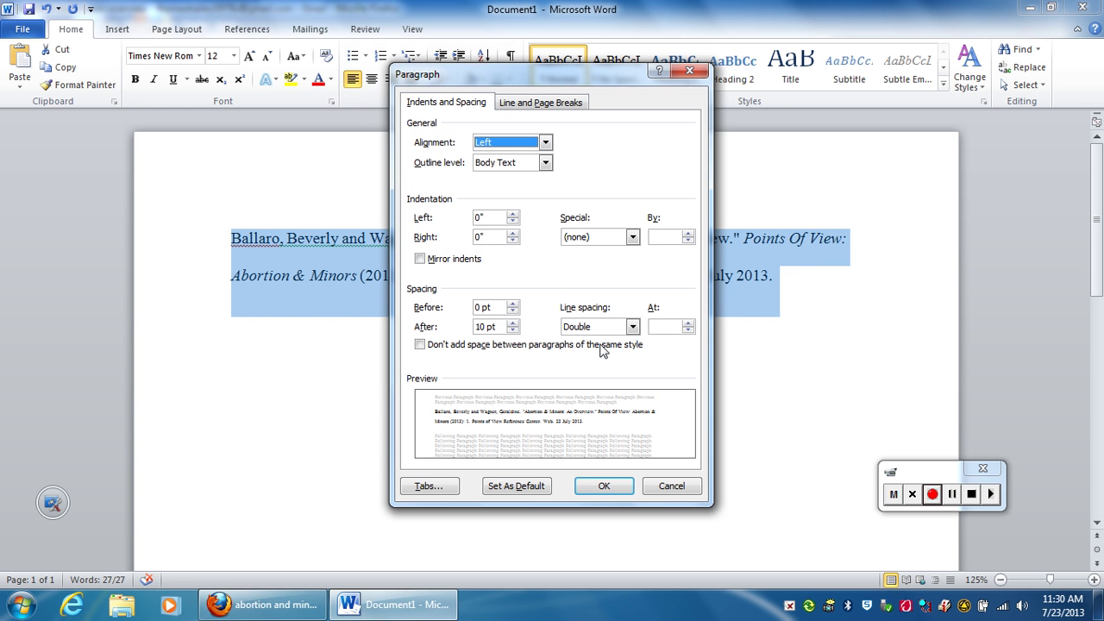
{"action": "left_click", "coordinate": [636, 240]}
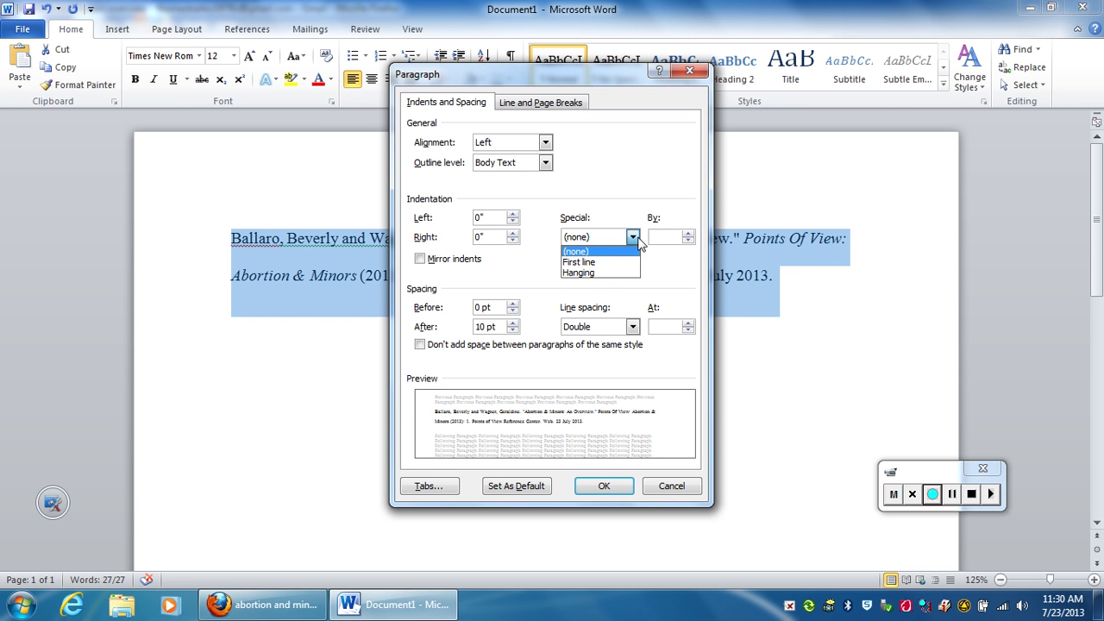
{"action": "left_click", "coordinate": [586, 272]}
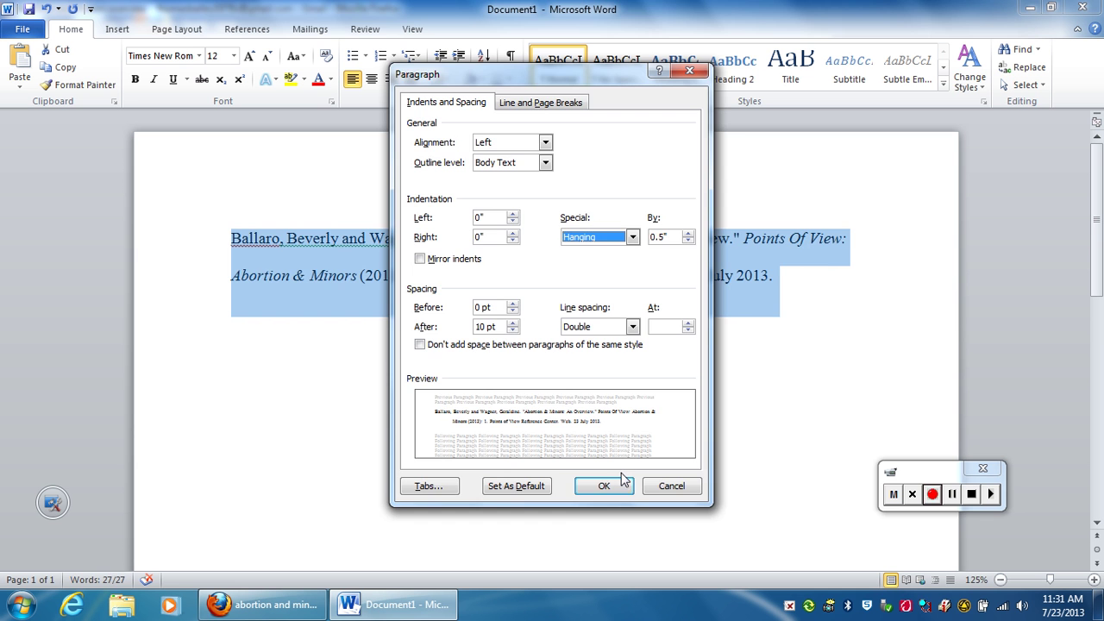
{"action": "left_click", "coordinate": [603, 486]}
{"action": "left_click", "coordinate": [866, 313]}
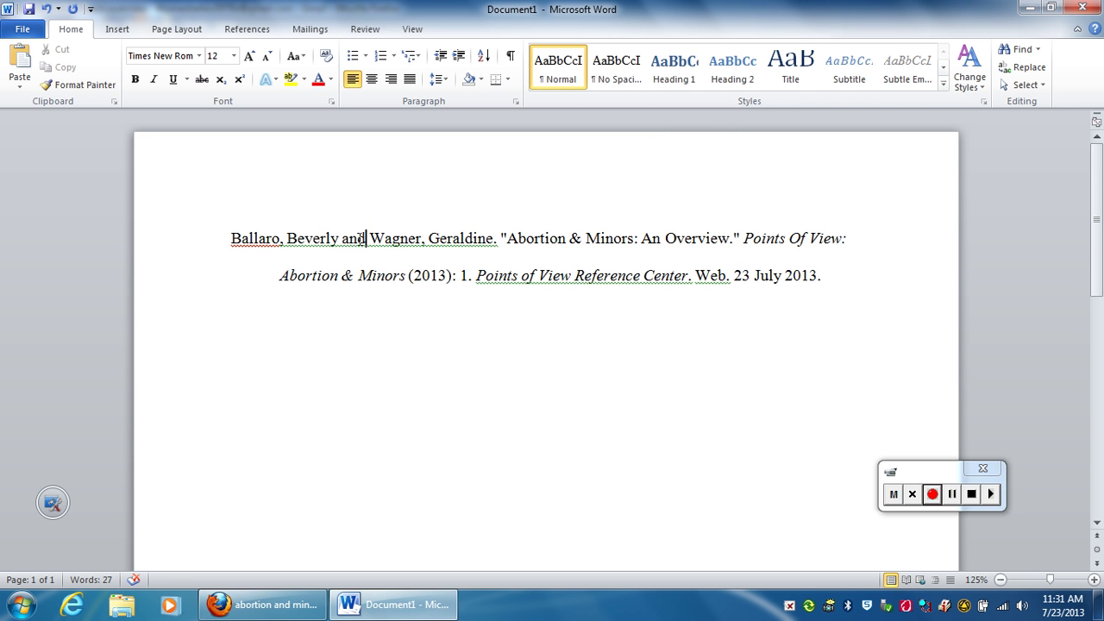
Try removing "and" with the second author's name from the citation, and undo the deletion.
{"action": "double_click", "coordinate": [361, 238]}
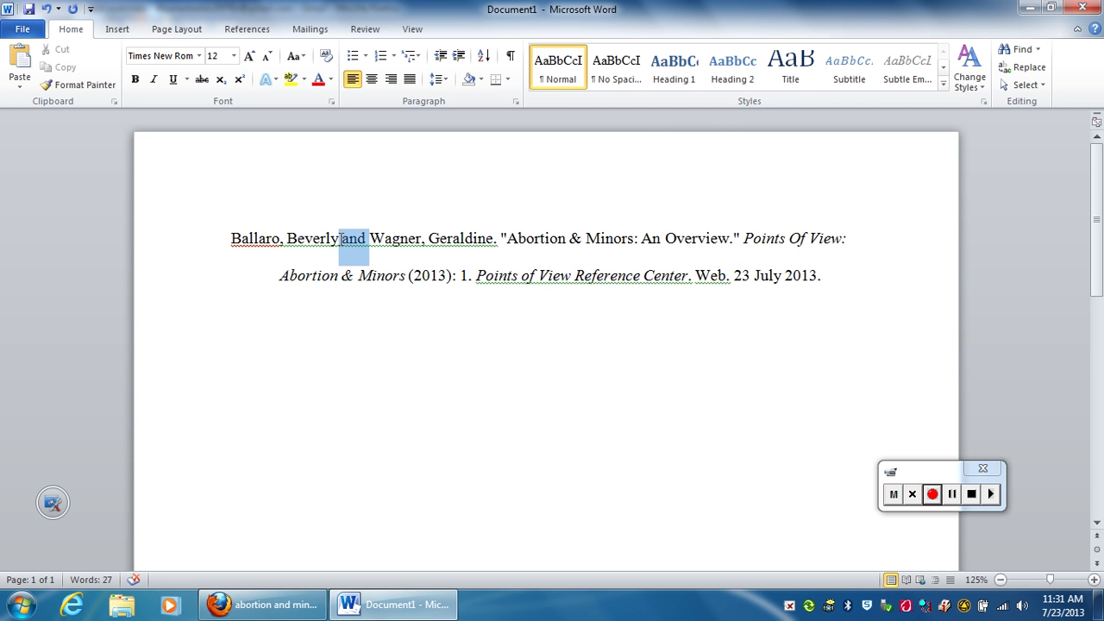
{"action": "left_click", "coordinate": [388, 313]}
{"action": "left_click_drag", "start_coordinate": [494, 237], "coordinate": [353, 242]}
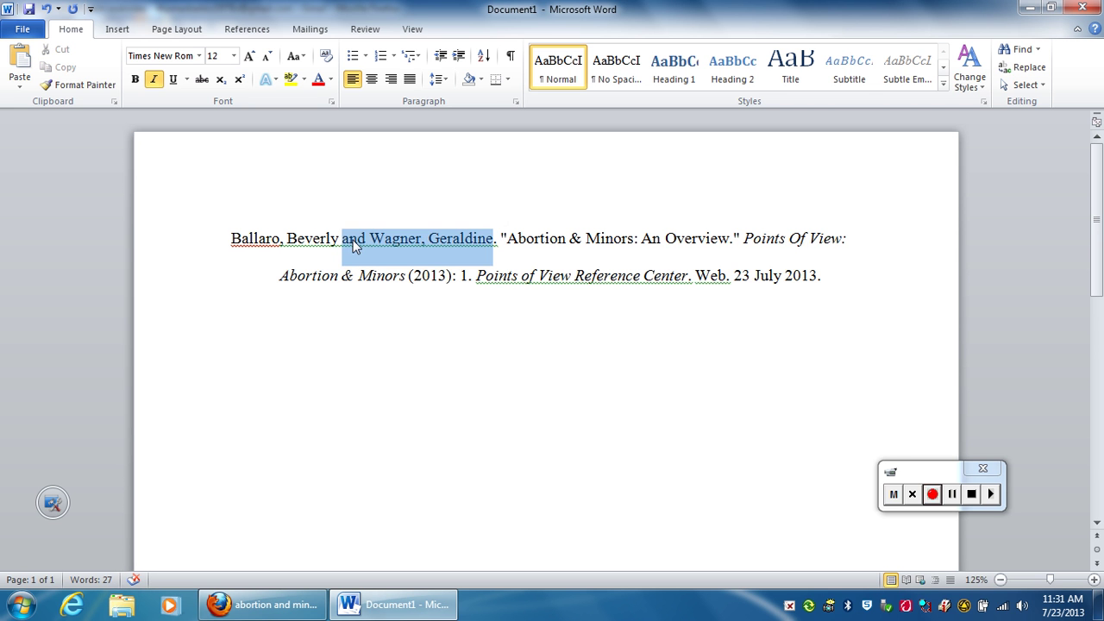
{"action": "key", "text": "Delete"}
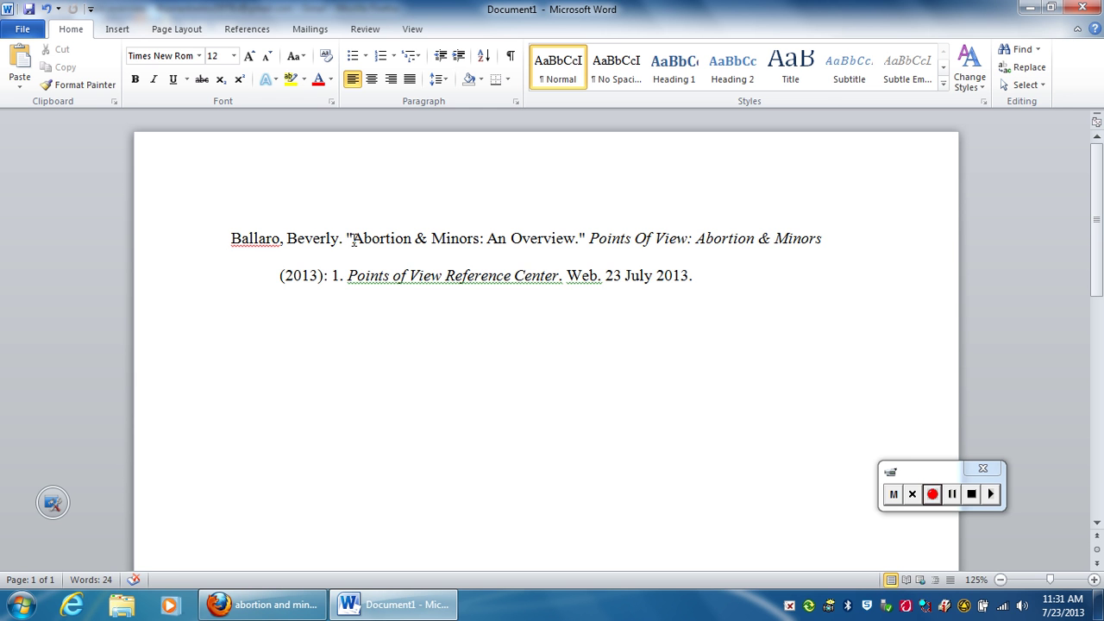
{"action": "key", "text": "ctrl+z"}
{"action": "left_click", "coordinate": [446, 275]}
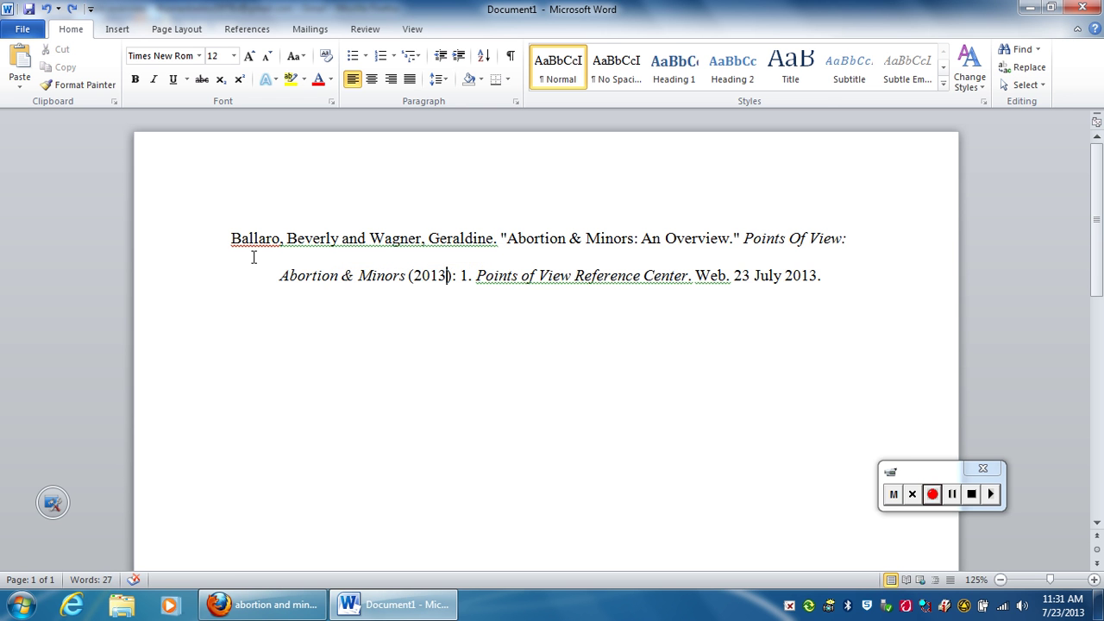
{"action": "left_click_drag", "start_coordinate": [229, 240], "coordinate": [944, 288]}
{"action": "left_click", "coordinate": [879, 316]}
Return to the Points of View Reference Center home page in Firefox and browse the list of all topics.
{"action": "left_click", "coordinate": [276, 604]}
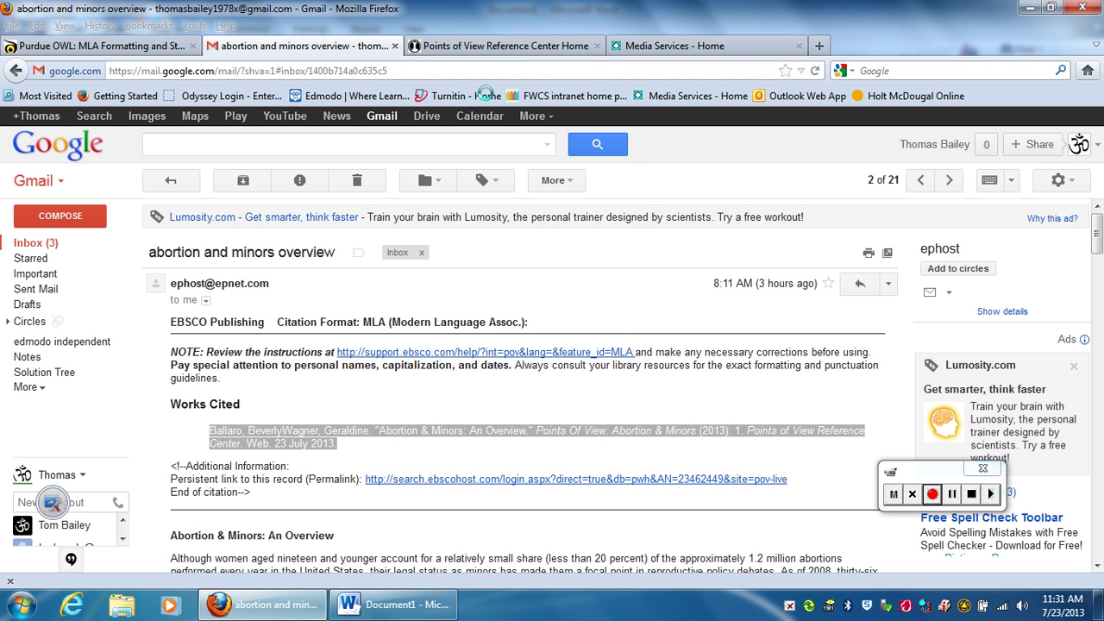
{"action": "left_click", "coordinate": [528, 50]}
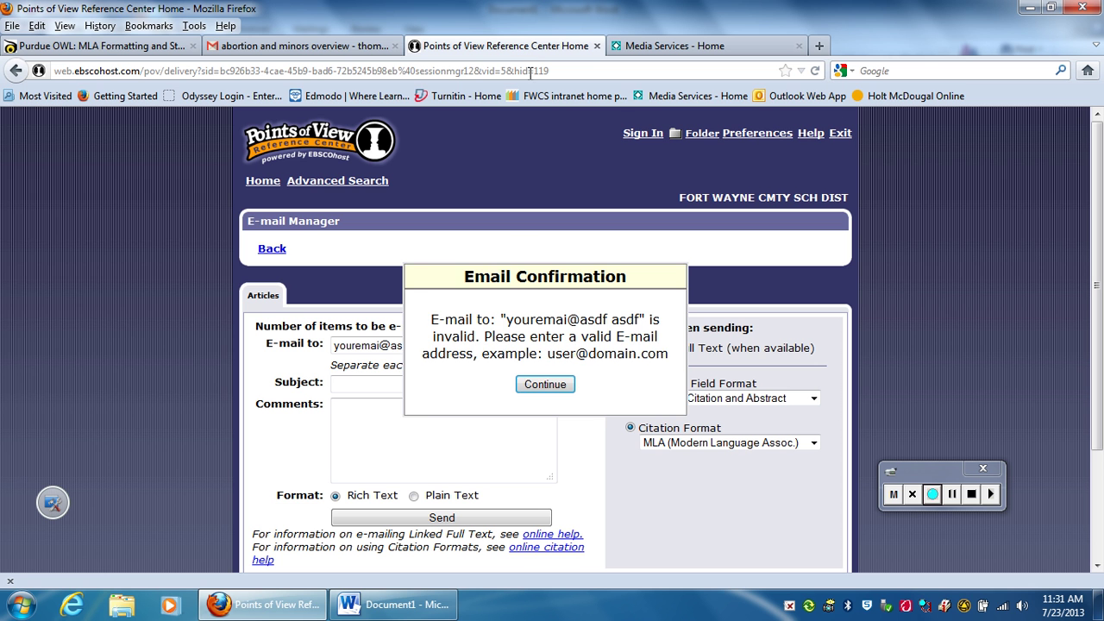
{"action": "left_click", "coordinate": [531, 383]}
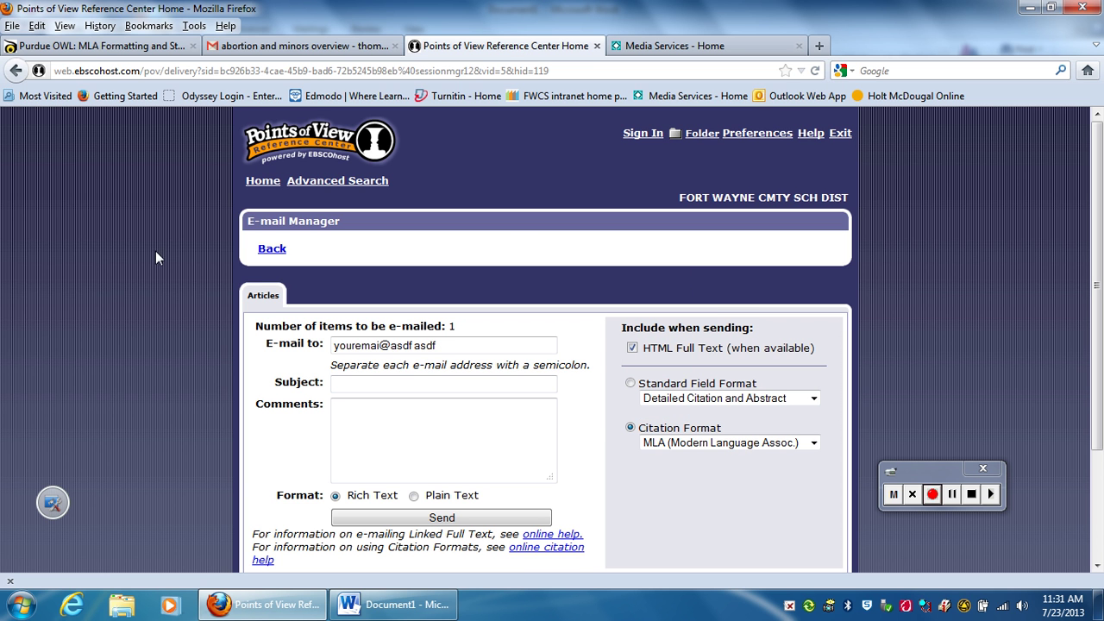
{"action": "left_click", "coordinate": [263, 181]}
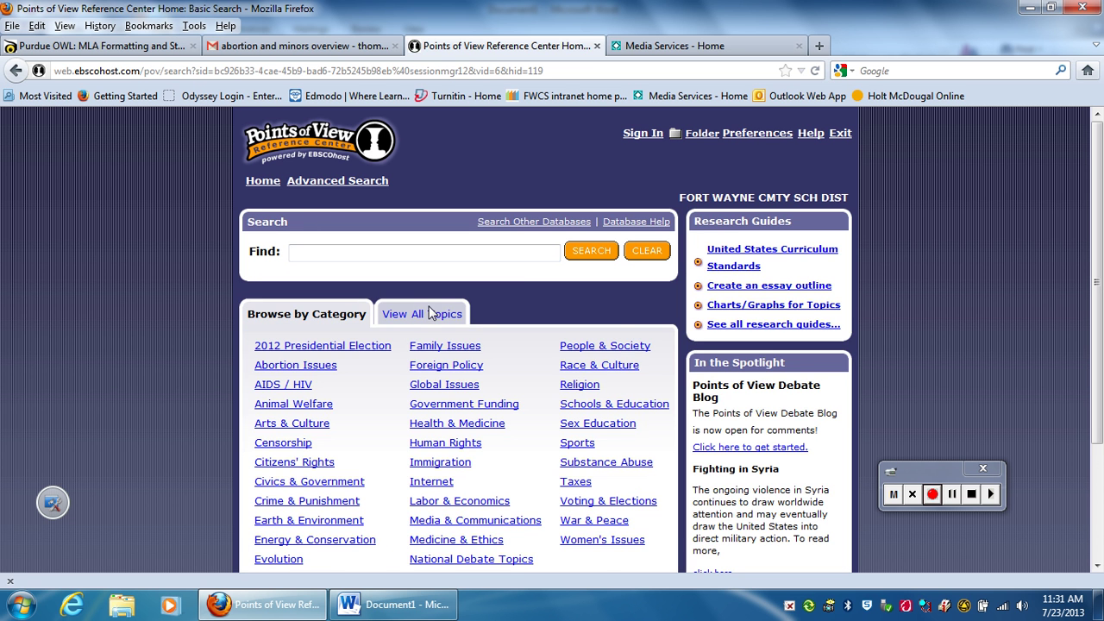
{"action": "left_click", "coordinate": [438, 314]}
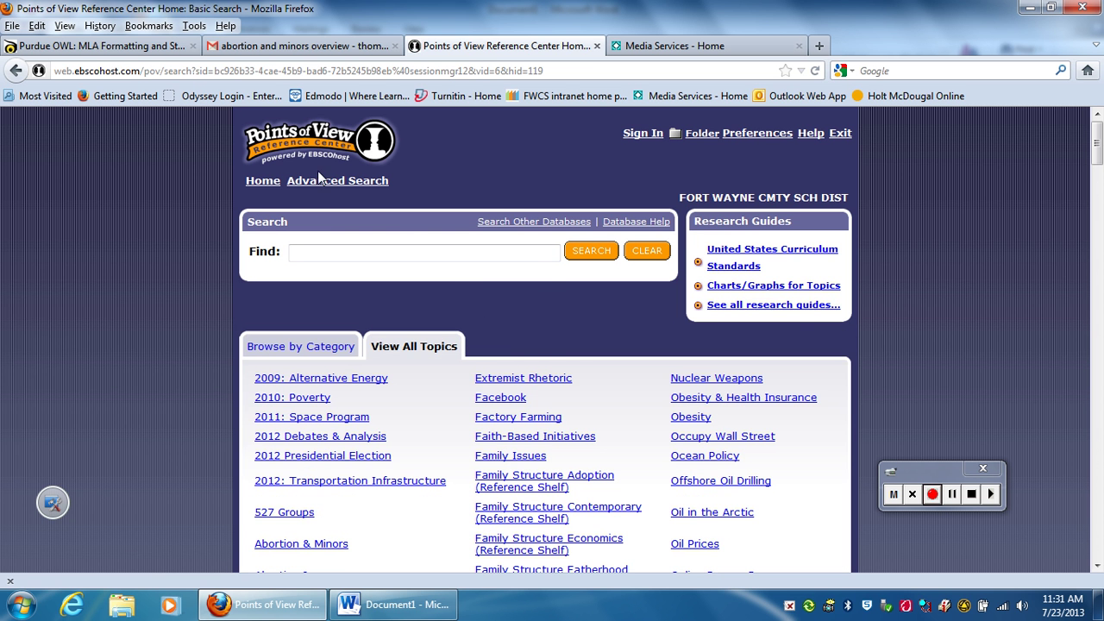
{"action": "scroll", "coordinate": [185, 325], "scroll_direction": "down", "scroll_amount": 20}
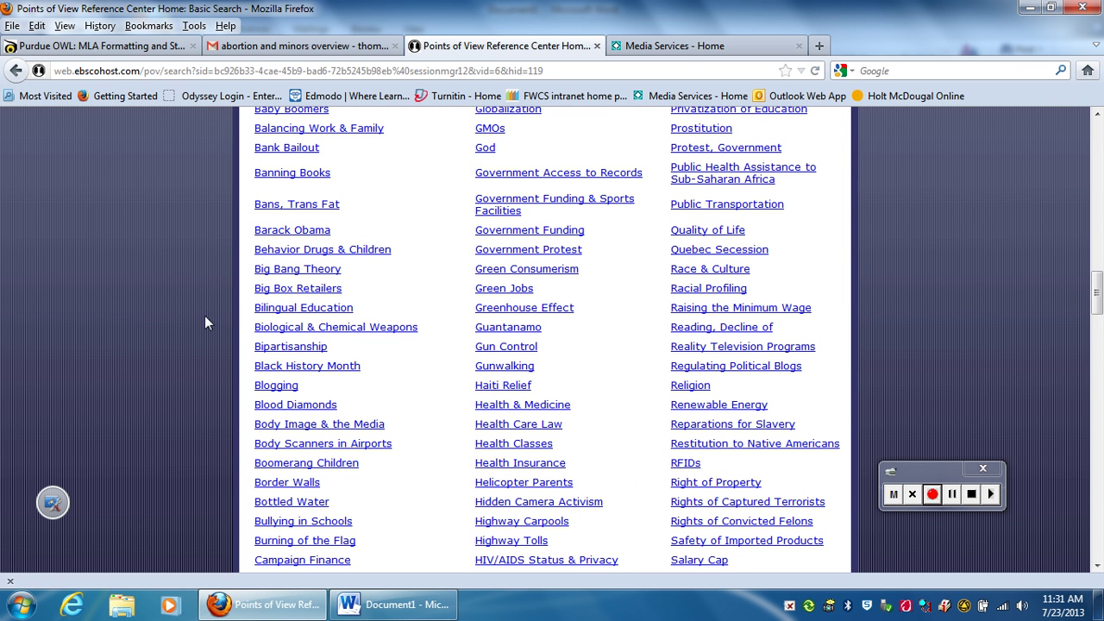
Revisit the citation e-mail in Gmail, and switch back to Word to review the edited citation.
{"action": "left_click", "coordinate": [335, 51]}
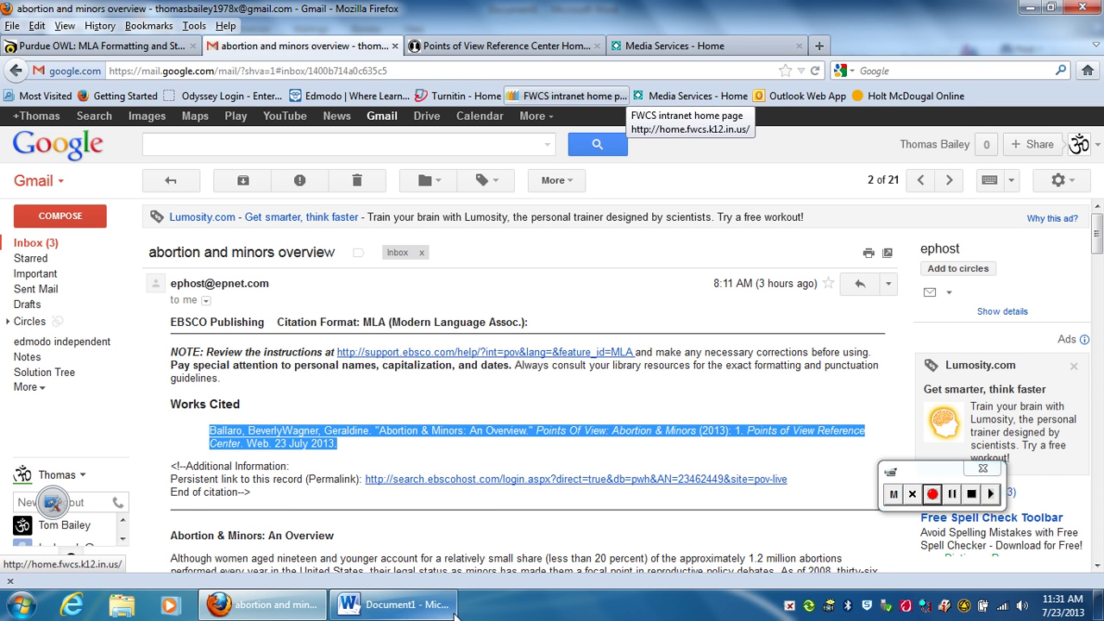
{"action": "left_click", "coordinate": [371, 605]}
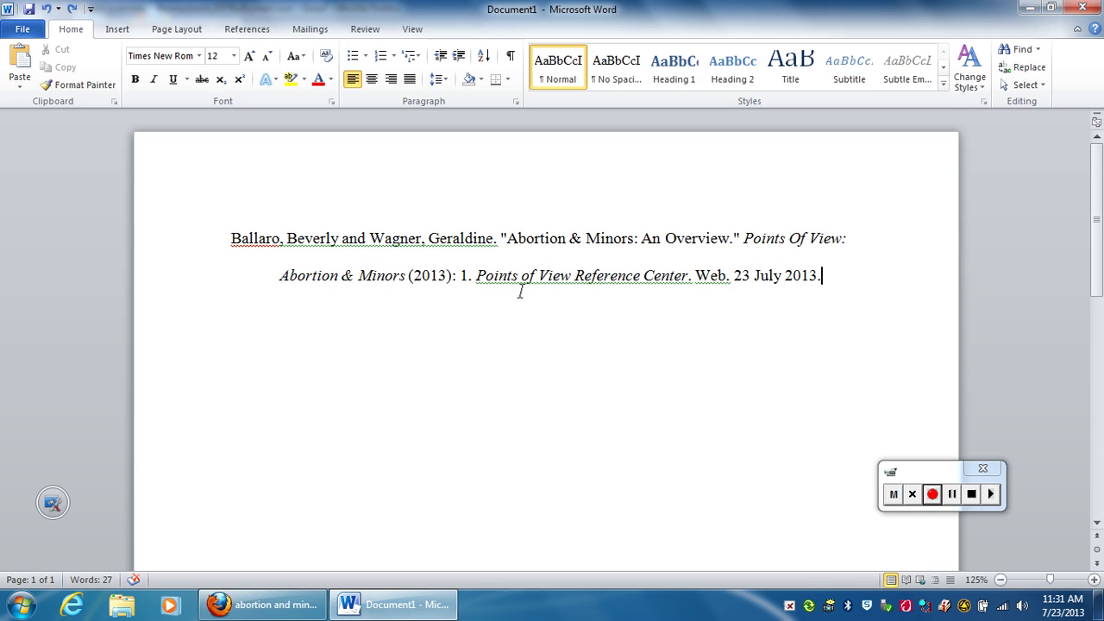
{"action": "left_click_drag", "start_coordinate": [824, 280], "coordinate": [230, 240]}
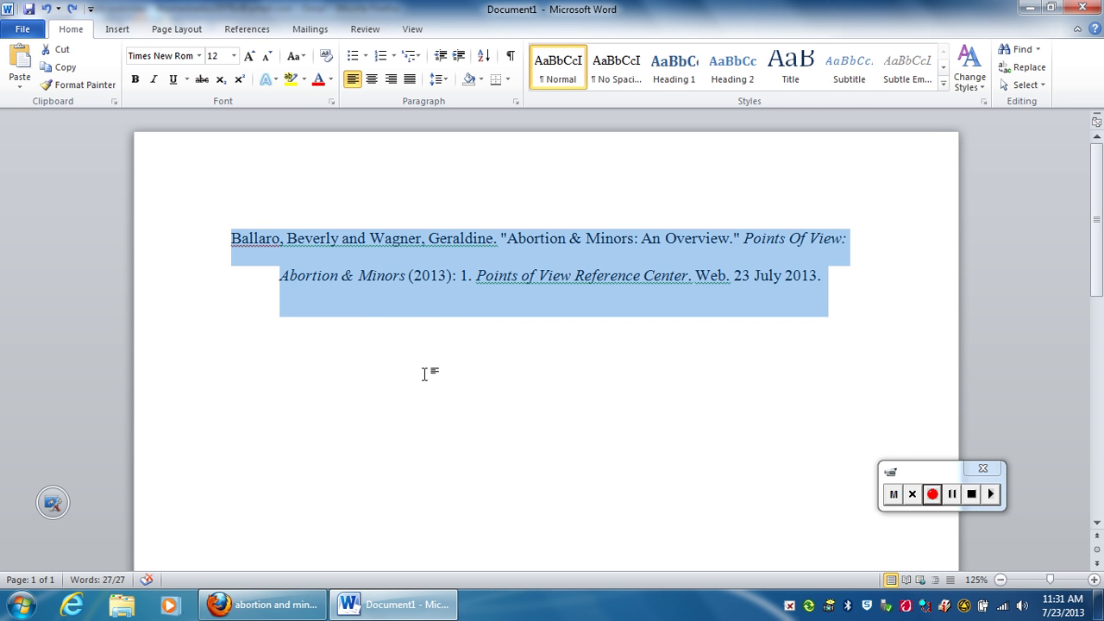
{"action": "left_click", "coordinate": [437, 303]}
{"action": "left_click_drag", "start_coordinate": [366, 238], "coordinate": [342, 239]}
{"action": "left_click", "coordinate": [373, 275]}
{"action": "left_click", "coordinate": [849, 274]}
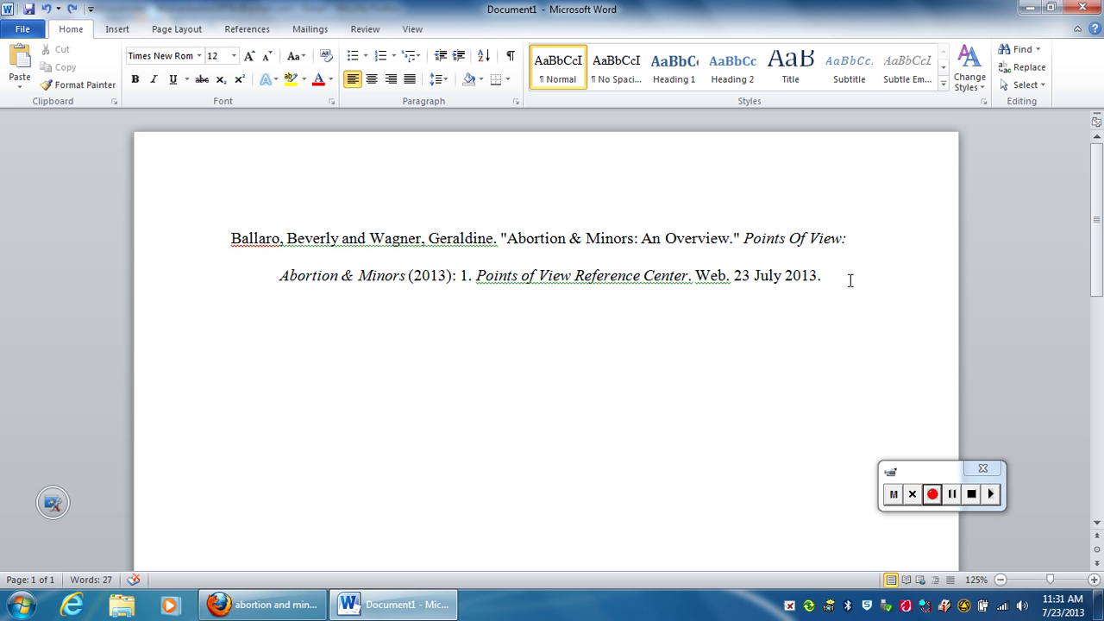
{"action": "triple_click", "coordinate": [190, 239]}
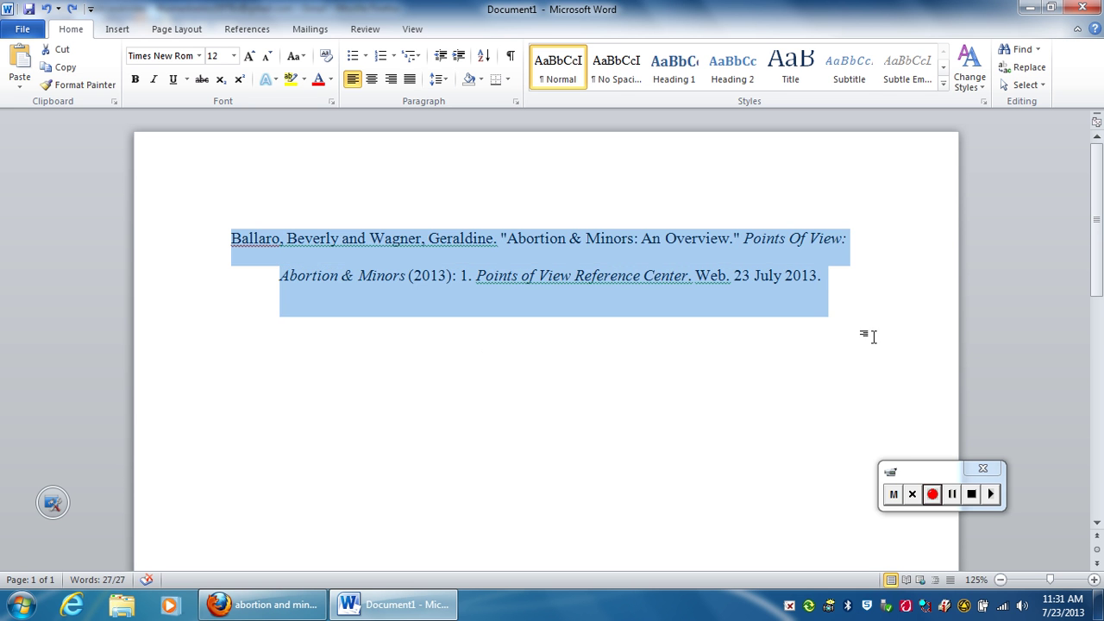
{"action": "left_click", "coordinate": [849, 283]}
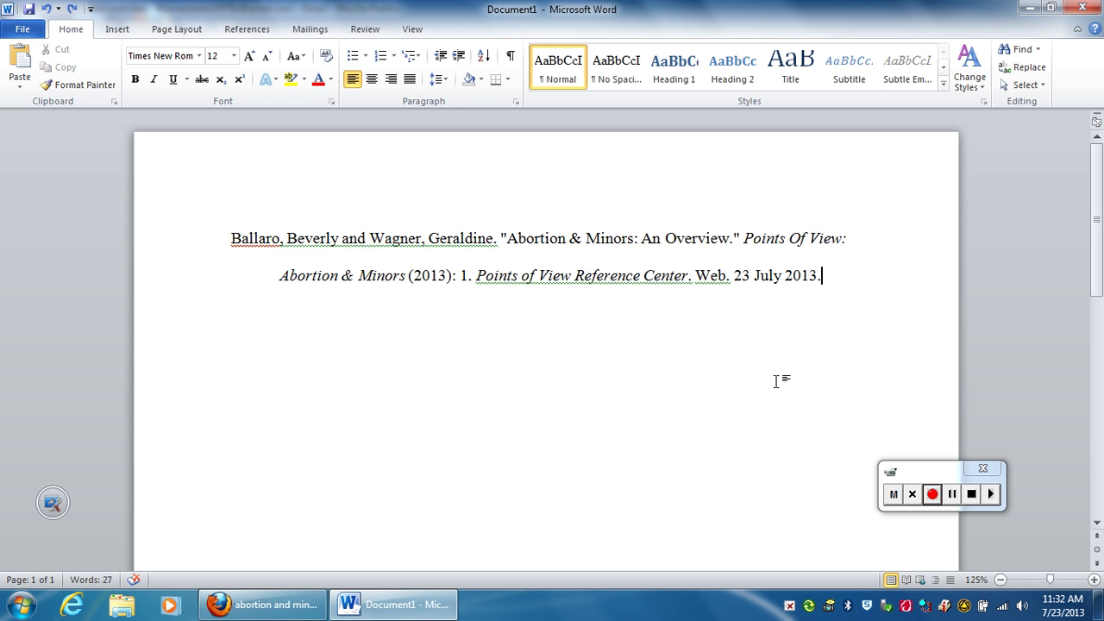